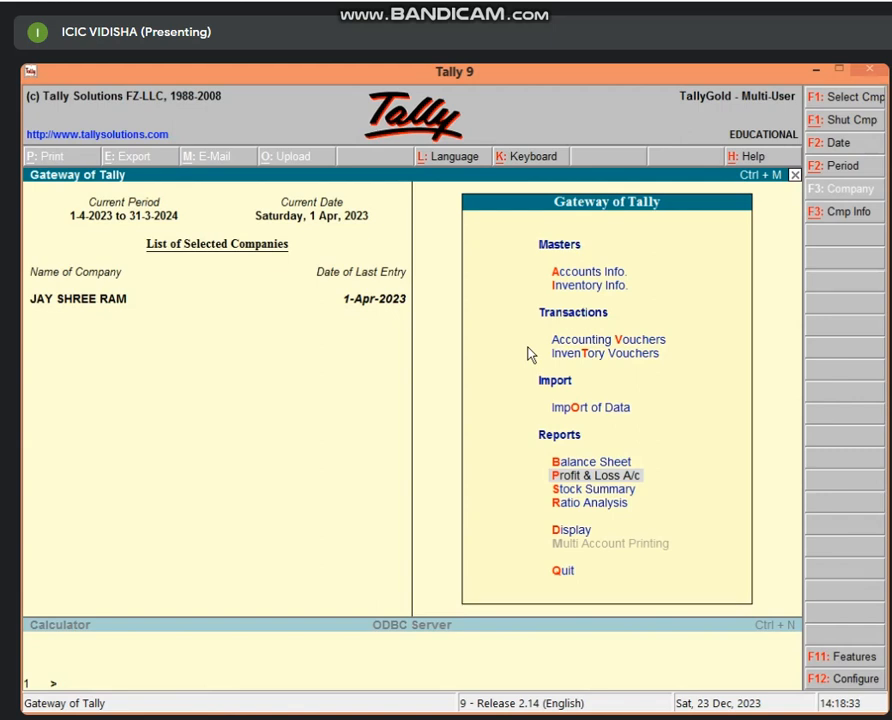
Start a purchase voucher with Cash as the party account and PURCHASE A/C as the purchase ledger
{"action": "key", "text": "v"}
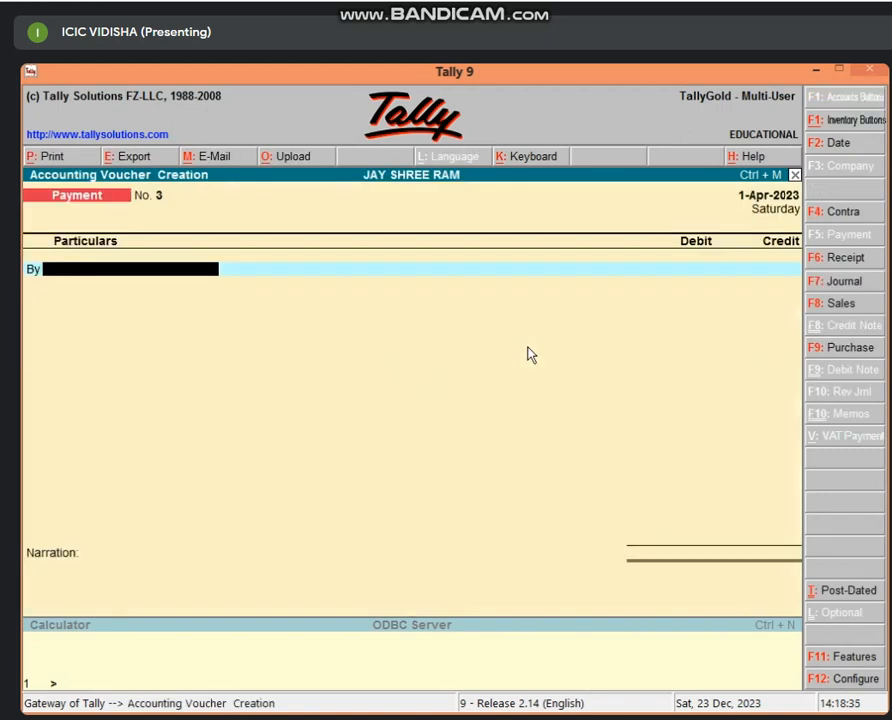
{"action": "key", "text": "F9"}
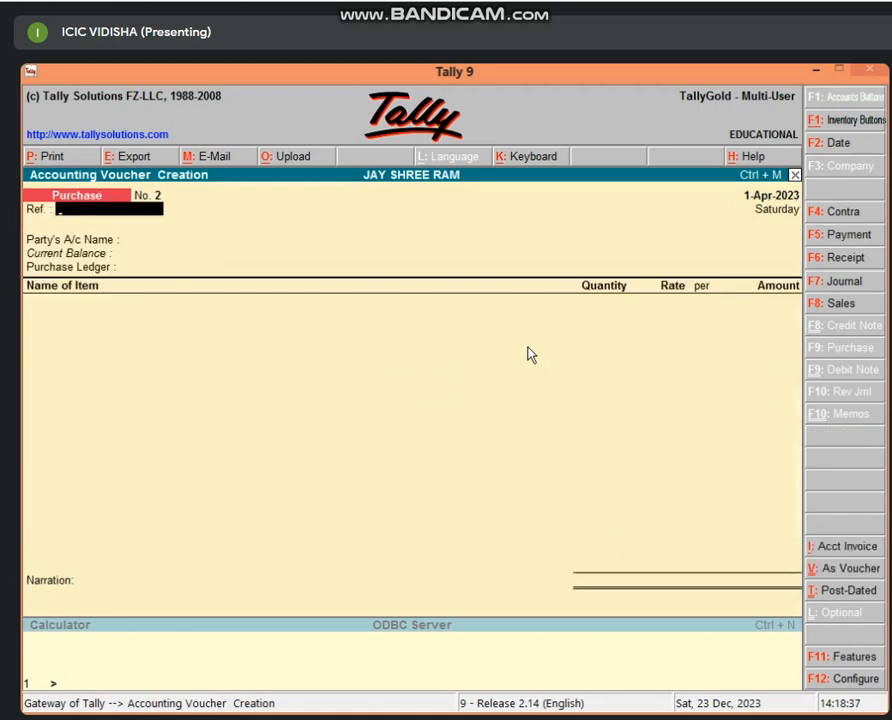
{"action": "key", "text": "Return"}
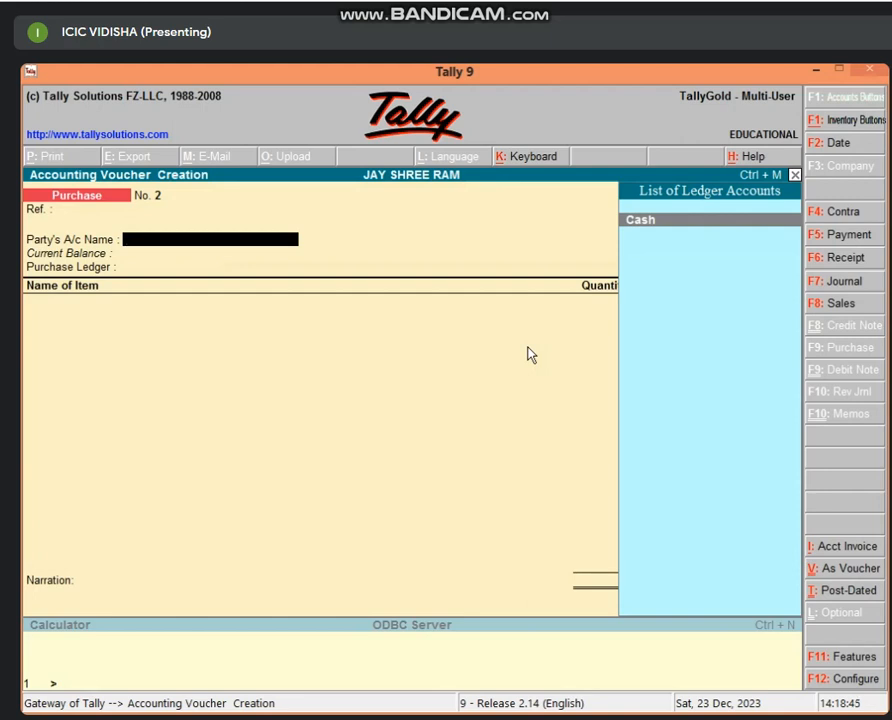
{"action": "key", "text": "Return"}
{"action": "key", "text": "Return"}
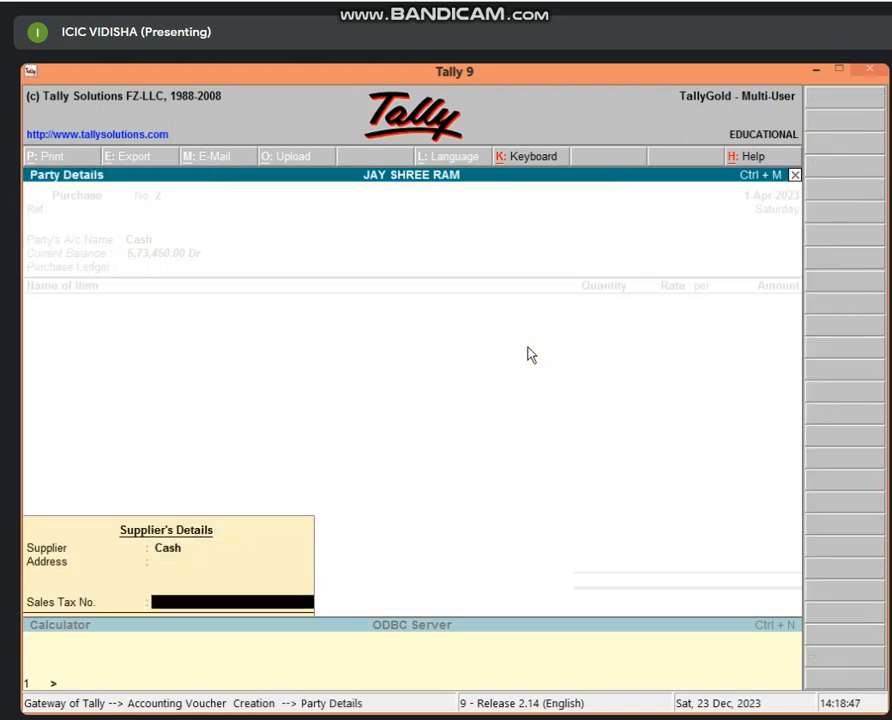
{"action": "key", "text": "Return"}
{"action": "key", "text": "Return"}
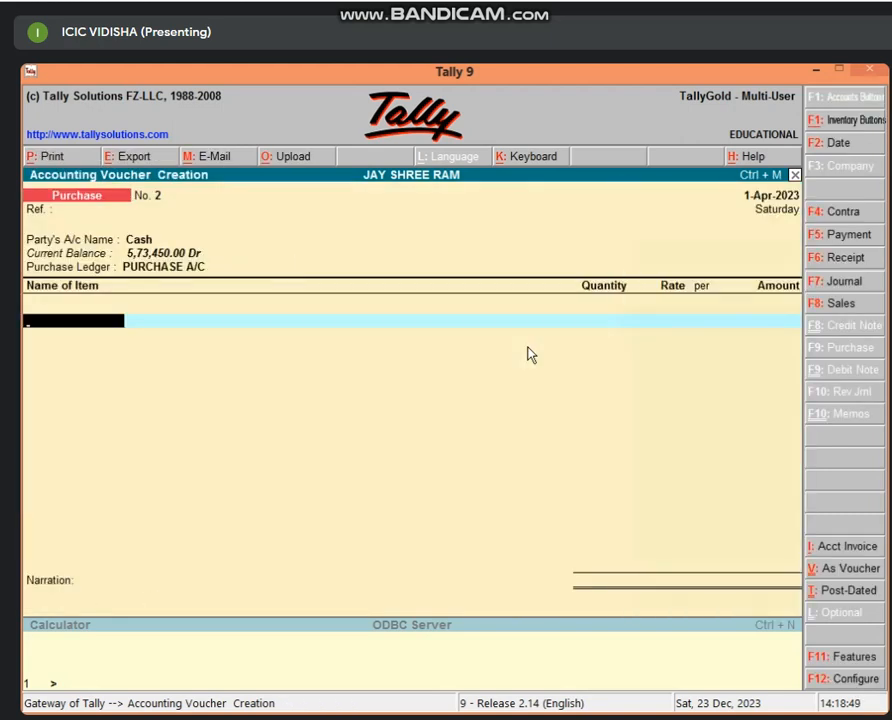
Add 10 PCS of OPPO MOBILE to the purchase, allocated to Main Location at a rate of 15,000
{"action": "type", "text": "OP"}
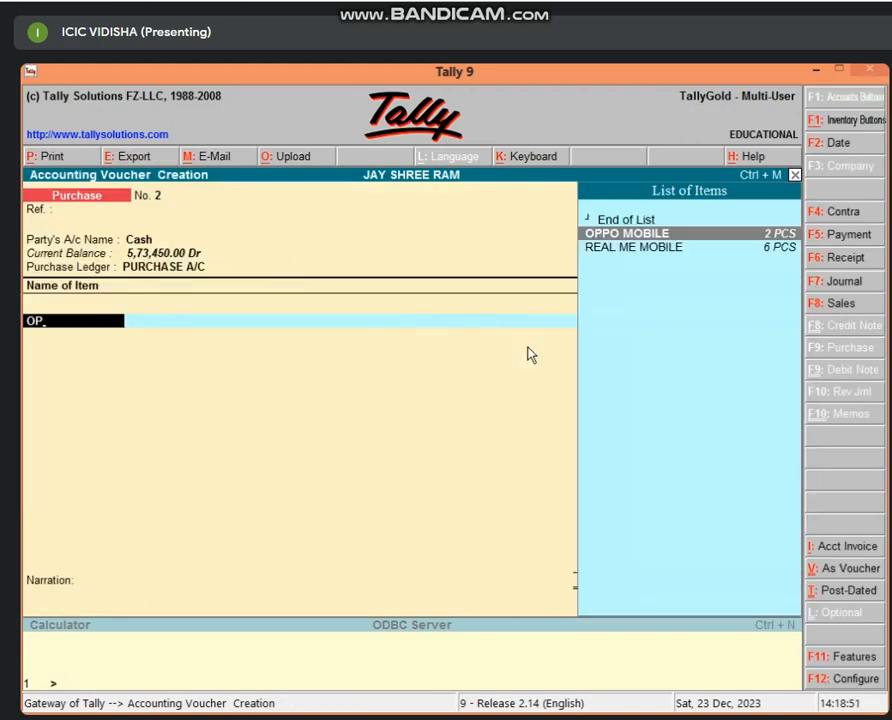
{"action": "key", "text": "Return"}
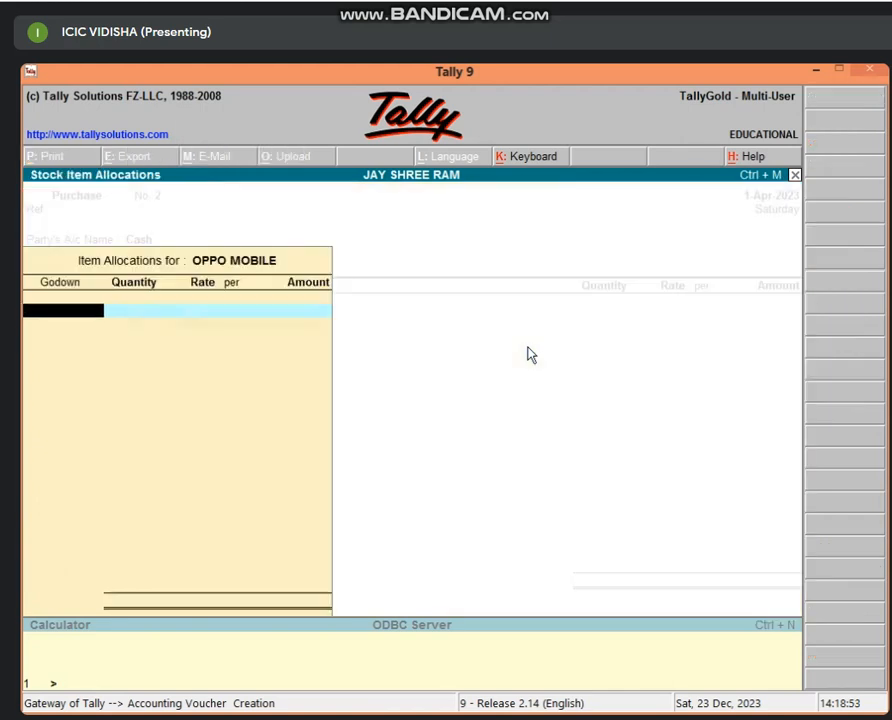
{"action": "type", "text": "M"}
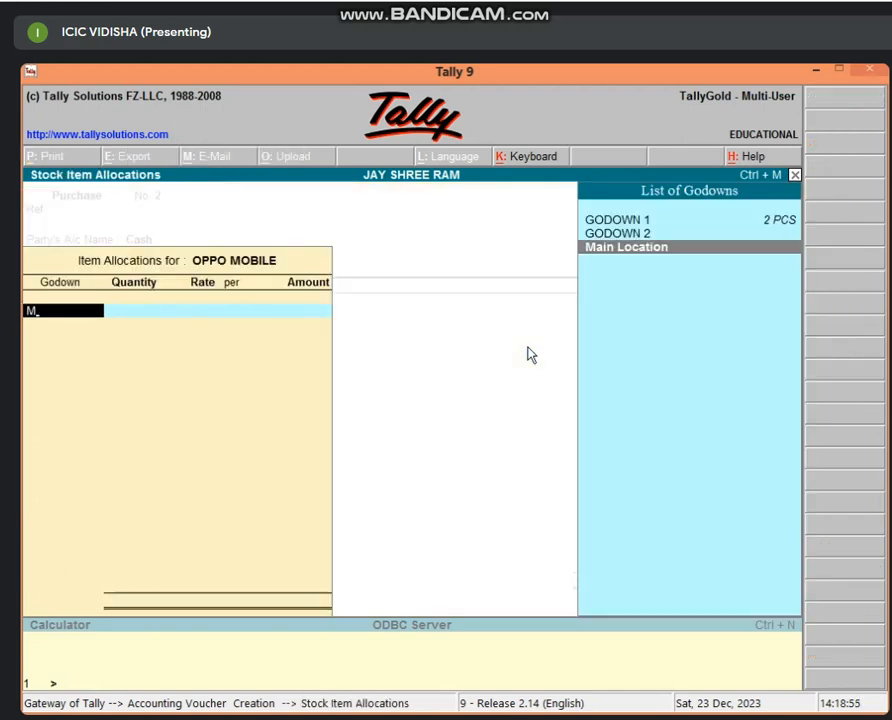
{"action": "key", "text": "Return"}
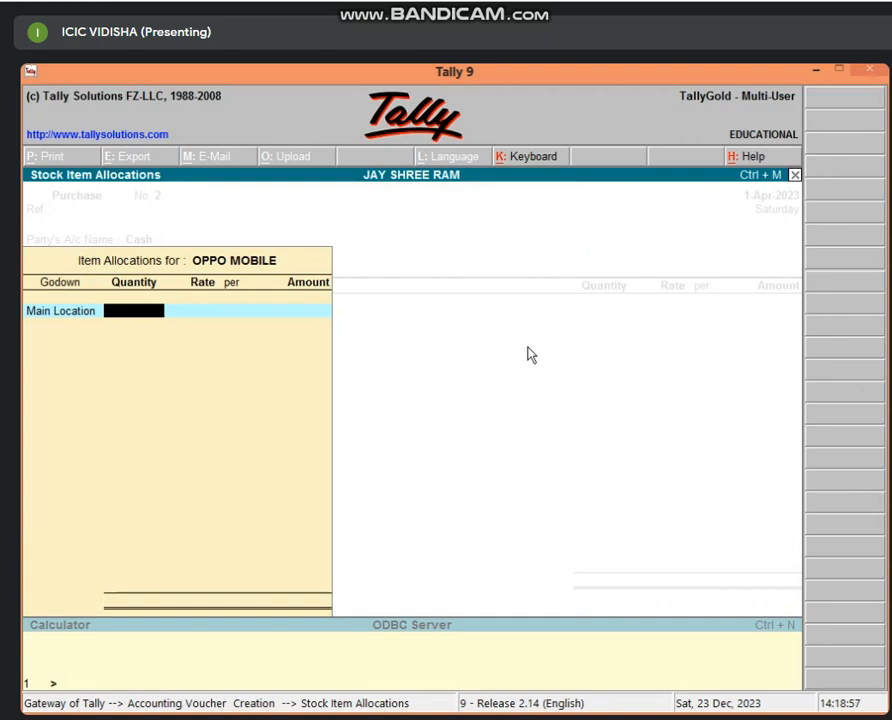
{"action": "type", "text": "10"}
{"action": "key", "text": "Return"}
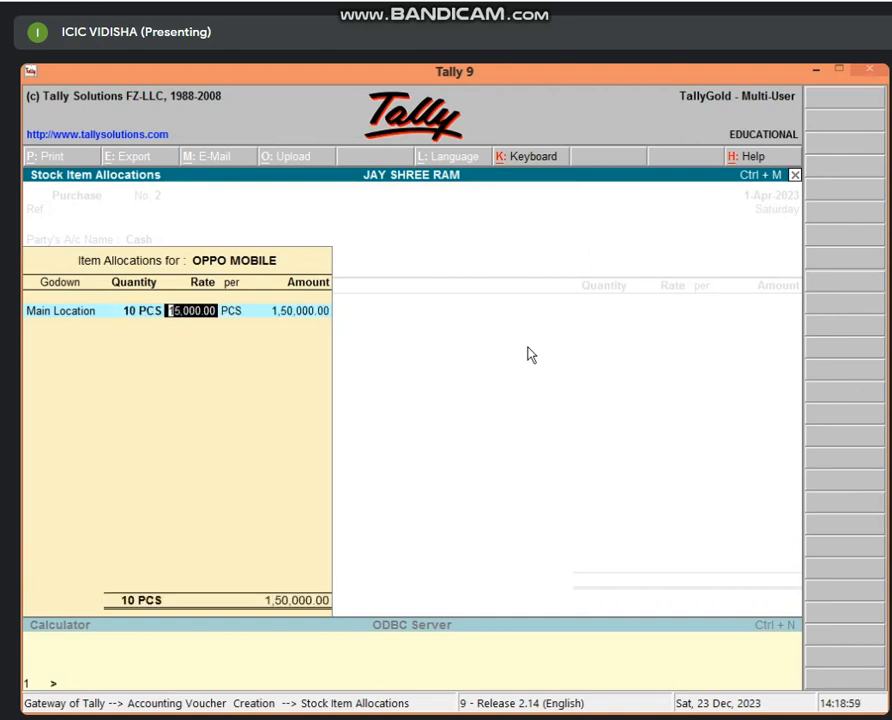
{"action": "key", "text": "Return"}
{"action": "key", "text": "Return"}
{"action": "key", "text": "Return"}
{"action": "key", "text": "Return"}
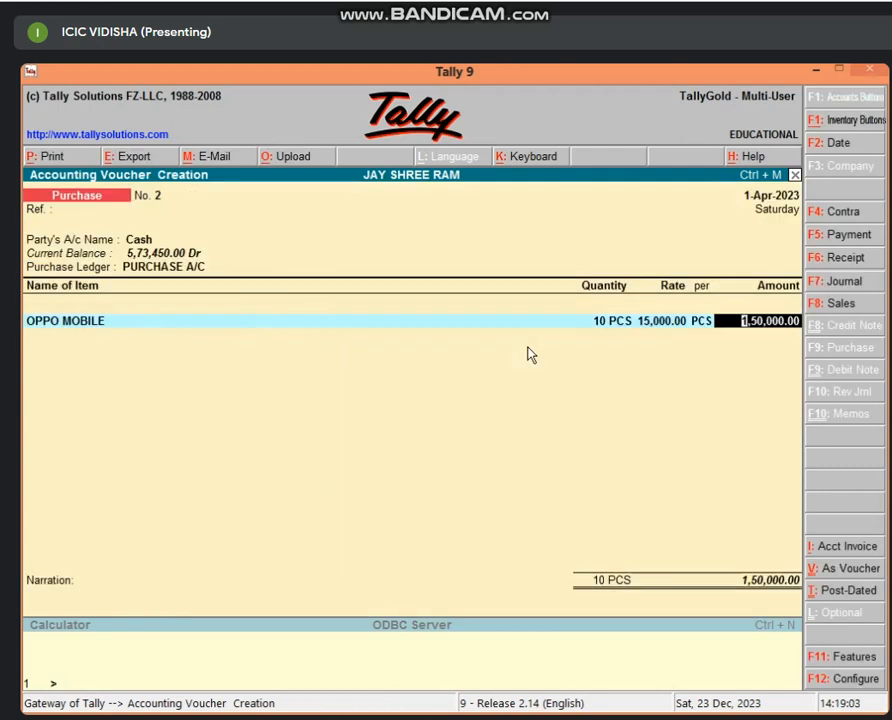
{"action": "key", "text": "Return"}
Create the stock item VIVO MOBILE under the MOBILE group with PCS as its unit, for the second purchase line
{"action": "type", "text": "RE"}
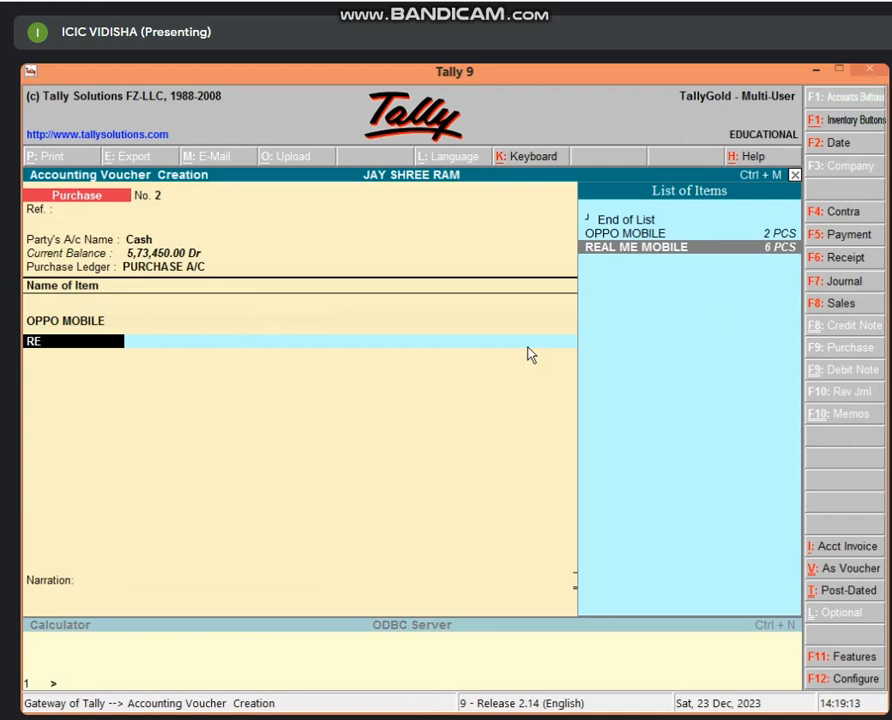
{"action": "key", "text": "alt+c"}
{"action": "type", "text": "V"}
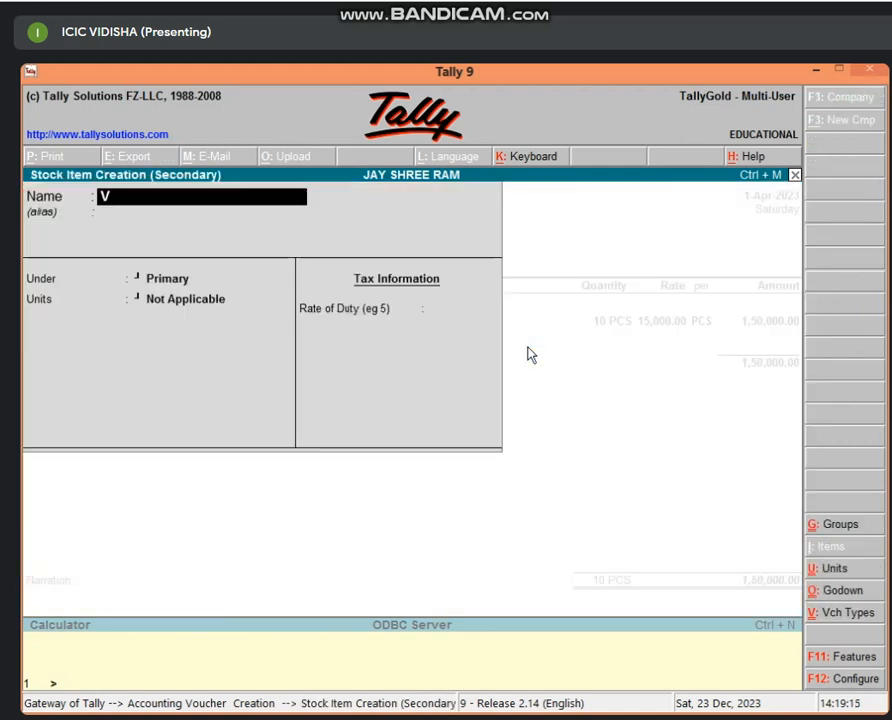
{"action": "type", "text": "IVO MOBILE"}
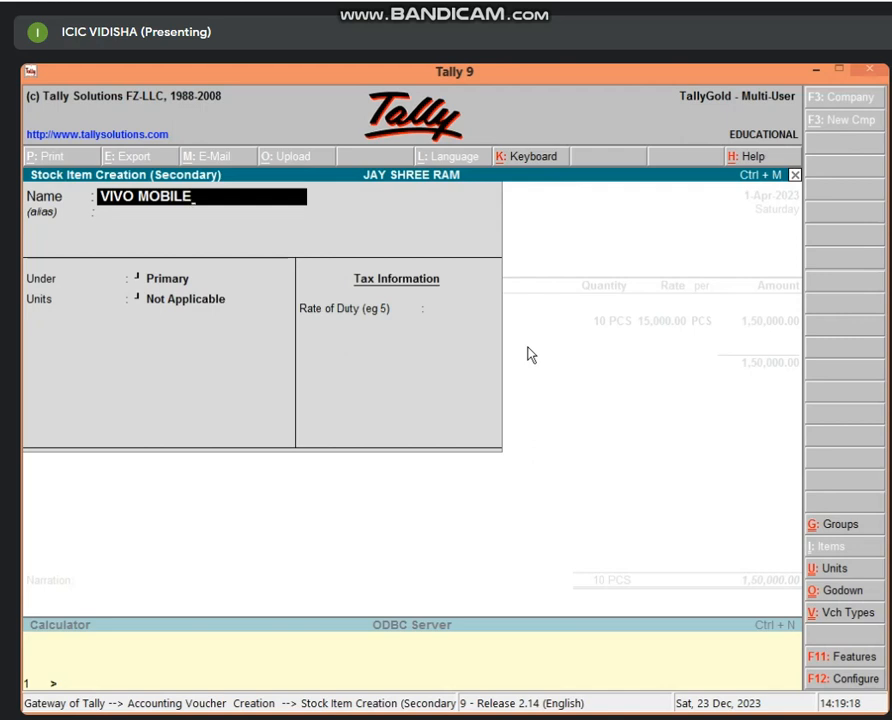
{"action": "key", "text": "Return"}
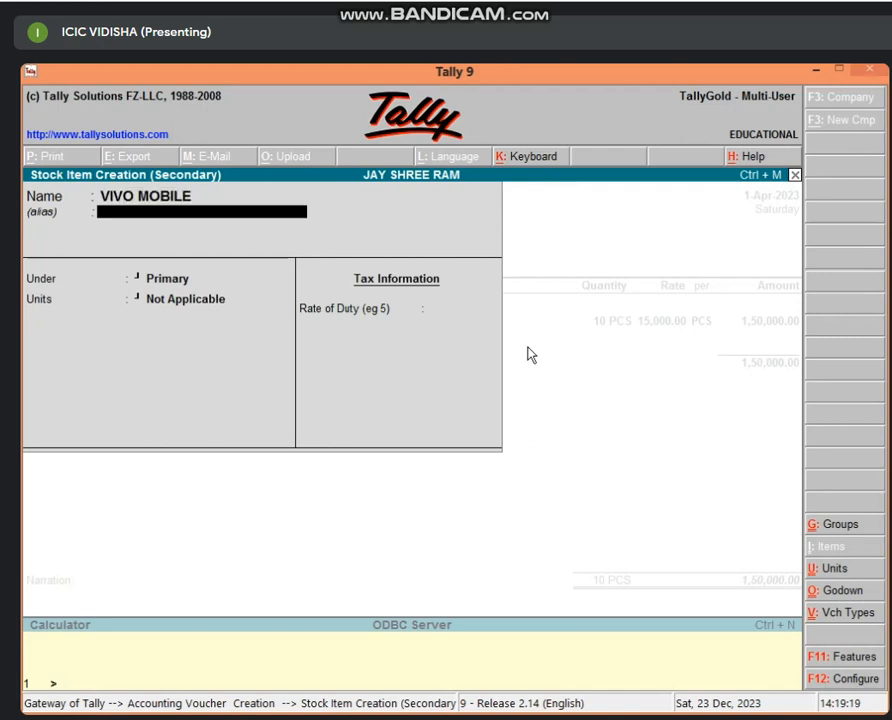
{"action": "key", "text": "Return"}
{"action": "key", "text": "Down"}
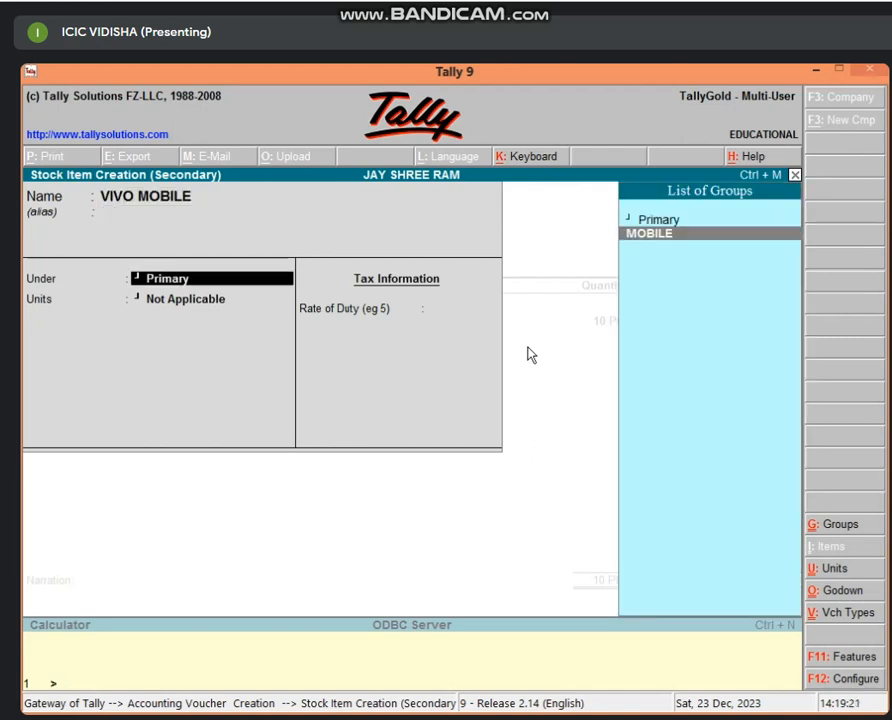
{"action": "key", "text": "Return"}
{"action": "type", "text": "pcs"}
{"action": "key", "text": "Return"}
{"action": "key", "text": "Return"}
{"action": "key", "text": "Return"}
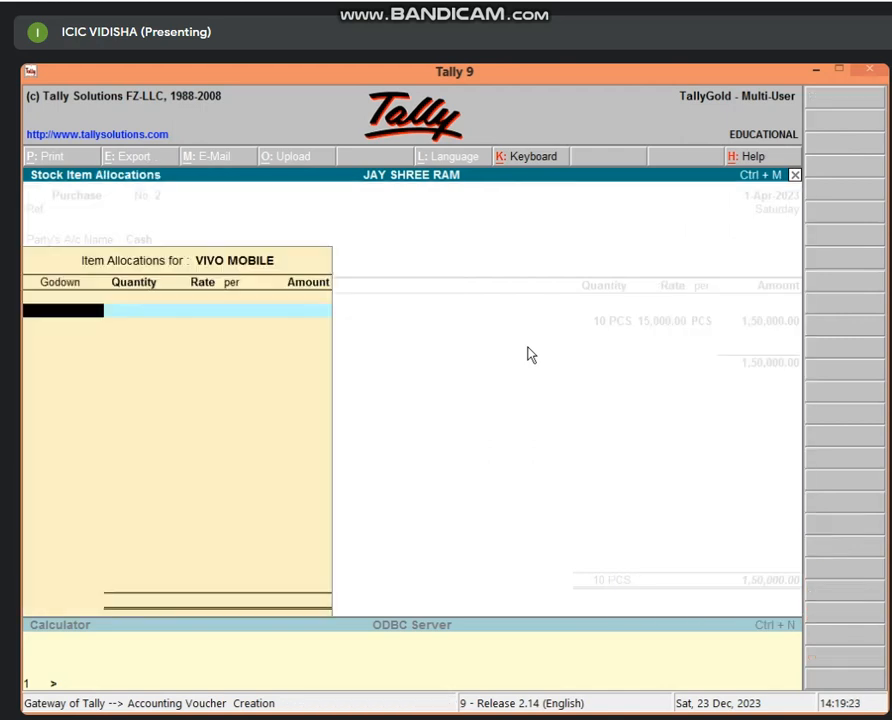
Allocate 5 PCS of VIVO MOBILE to GODOWN 1 at a rate of 20,000
{"action": "type", "text": "G"}
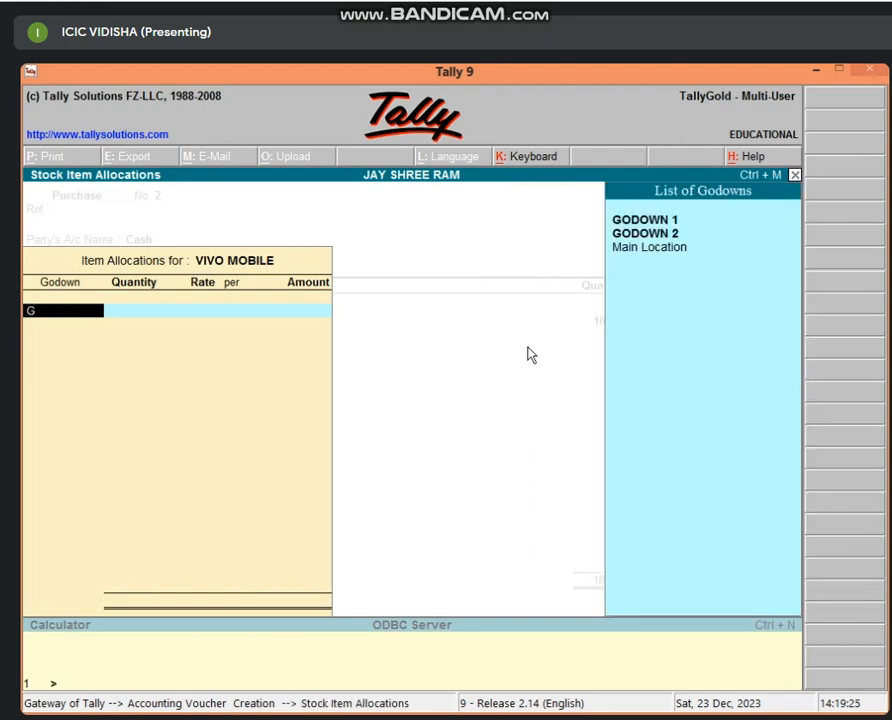
{"action": "key", "text": "Return"}
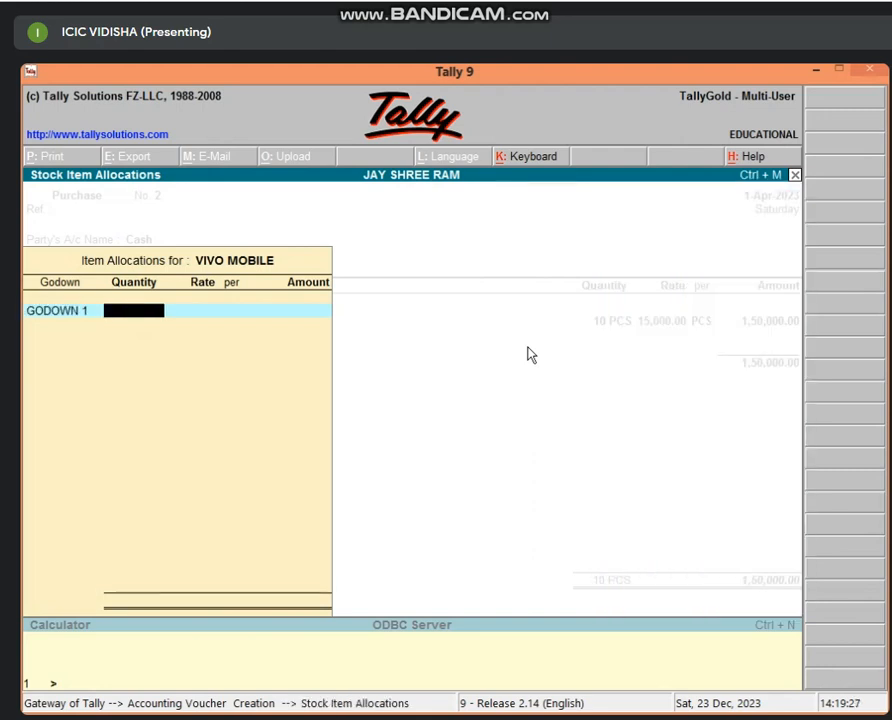
{"action": "type", "text": "5"}
{"action": "key", "text": "Return"}
{"action": "type", "text": "20,00"}
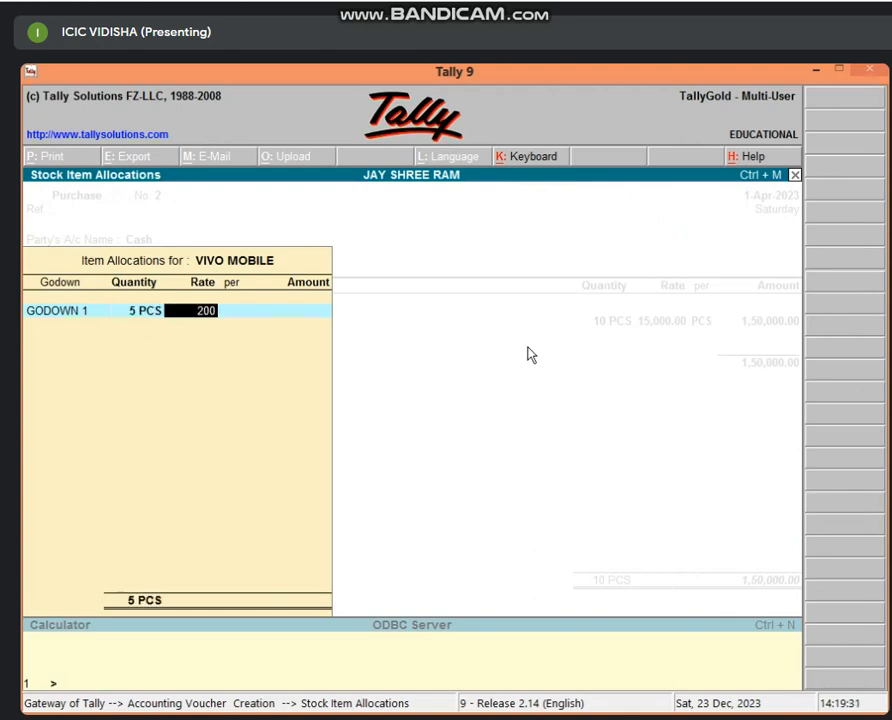
{"action": "type", "text": "0"}
{"action": "key", "text": "Return"}
{"action": "key", "text": "Return"}
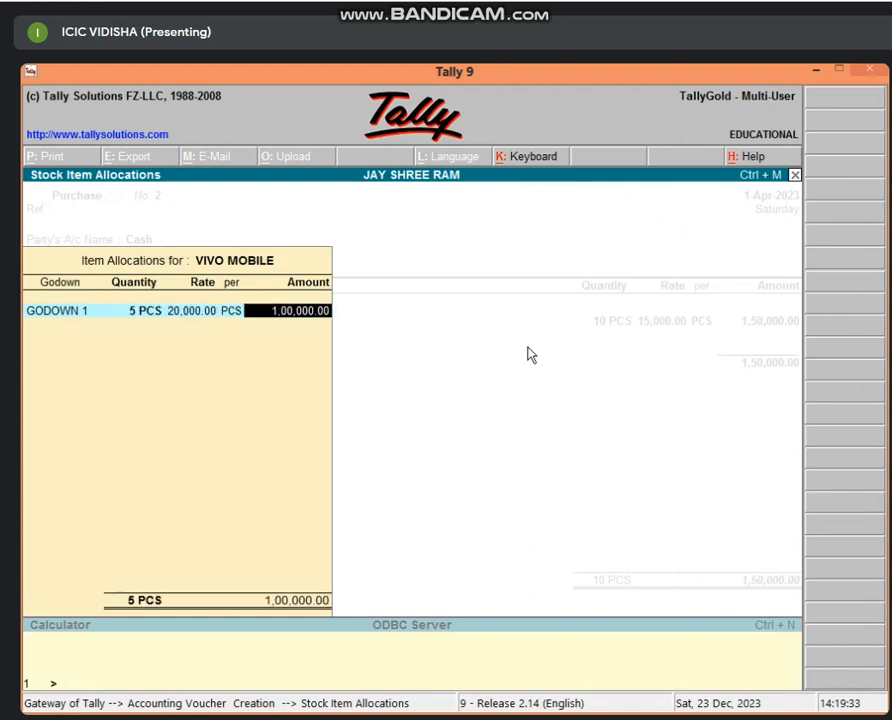
{"action": "key", "text": "Return"}
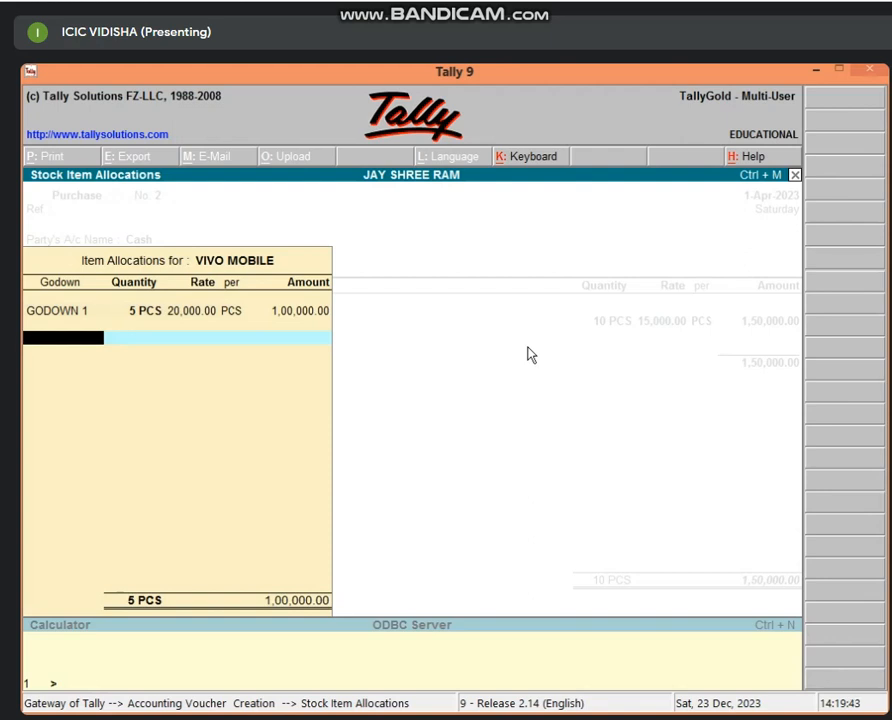
Allocate another 5 PCS of VIVO MOBILE to Main Location at 20,000 and accept the item line
{"action": "type", "text": "M"}
{"action": "key", "text": "Return"}
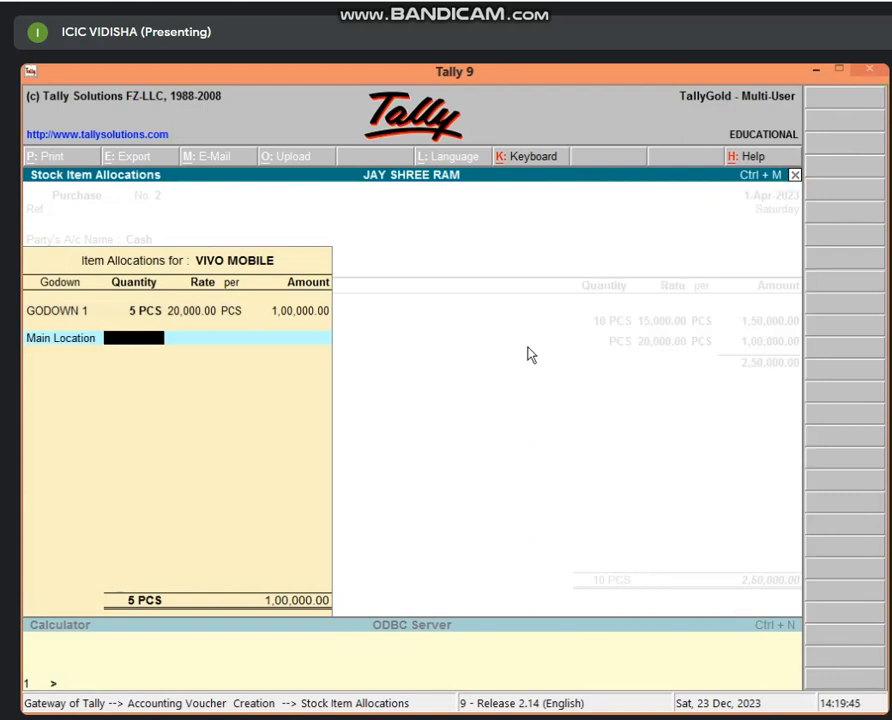
{"action": "type", "text": "5"}
{"action": "key", "text": "Return"}
{"action": "key", "text": "Return"}
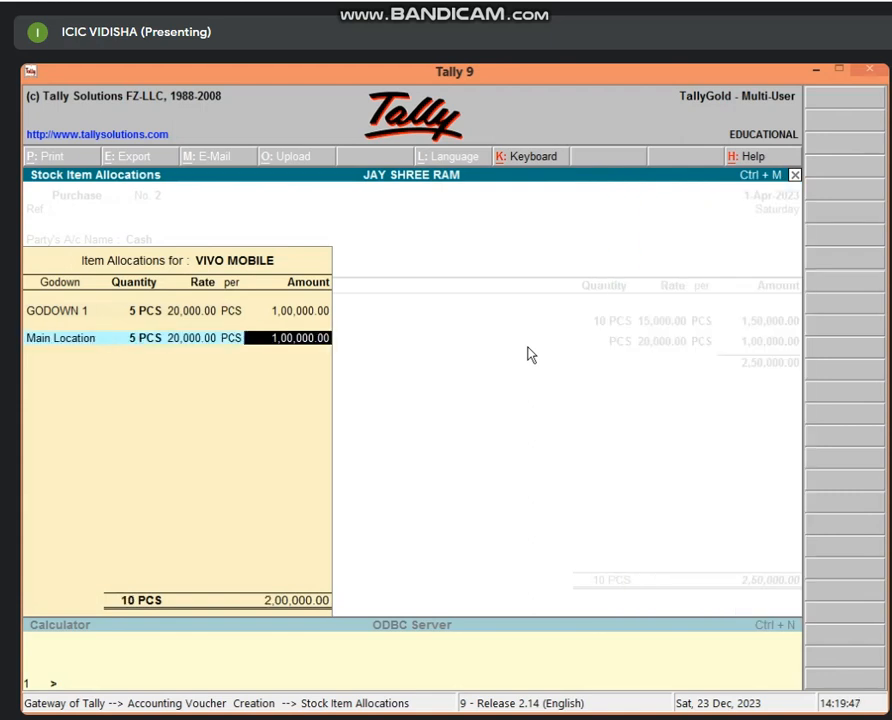
{"action": "key", "text": "Return"}
{"action": "key", "text": "Return"}
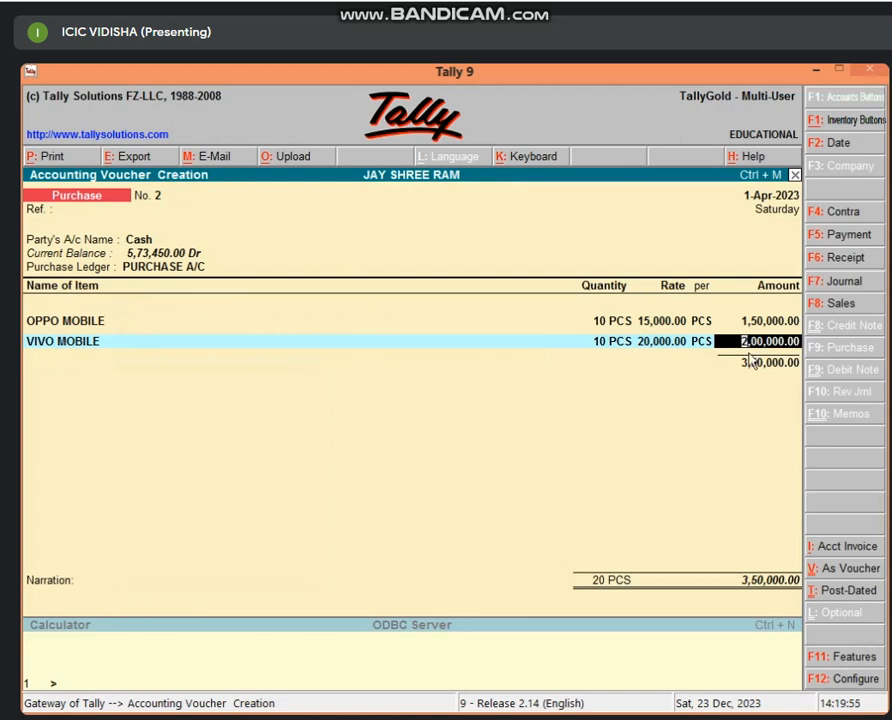
{"action": "key", "text": "Return"}
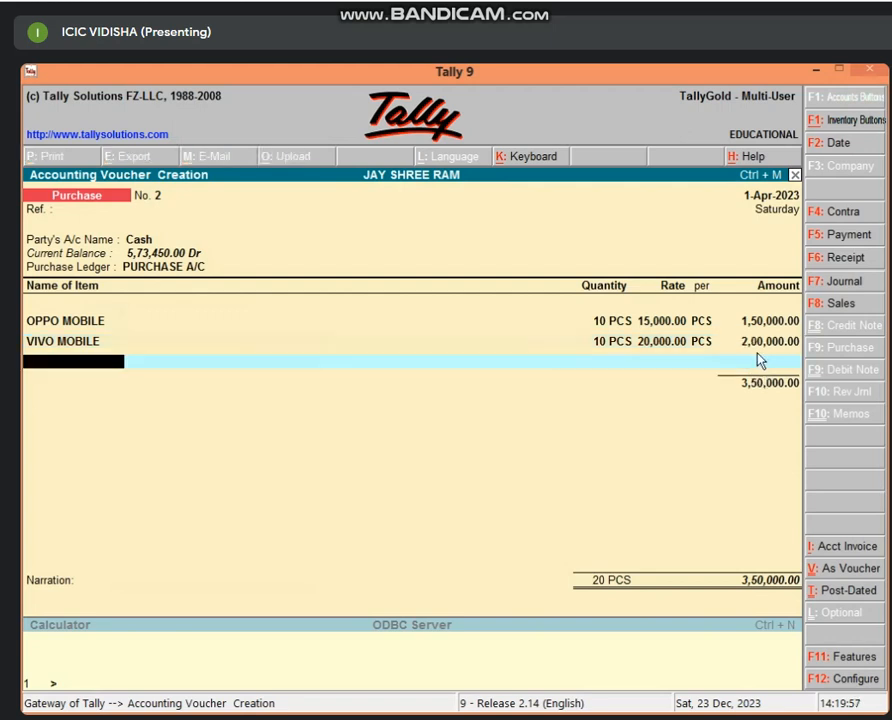
Apply a -4% discount through DISCOUNT A/C P and save the purchase voucher with an empty narration
{"action": "key", "text": "Return"}
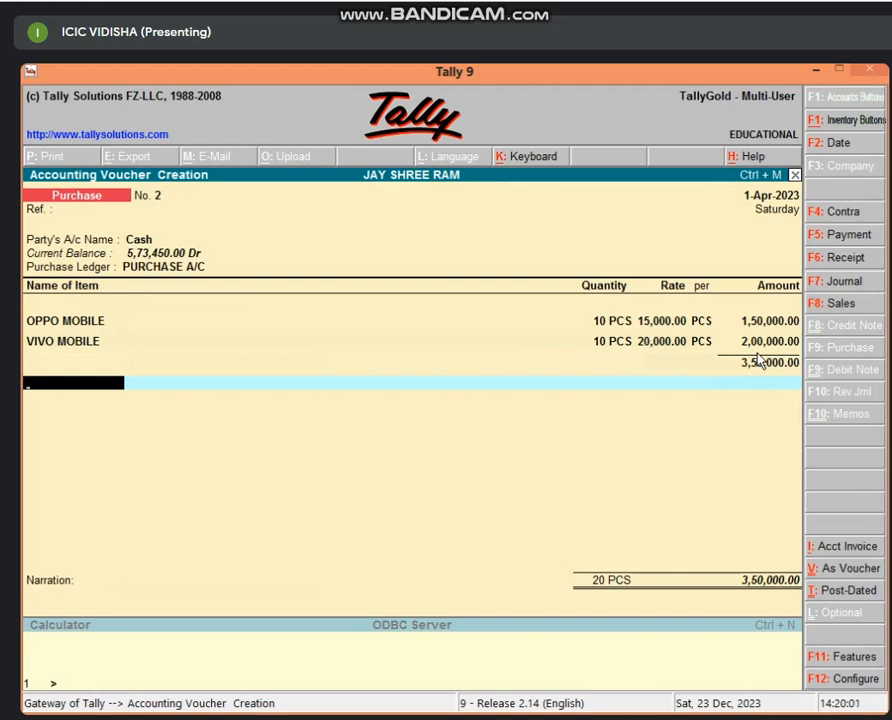
{"action": "type", "text": "D"}
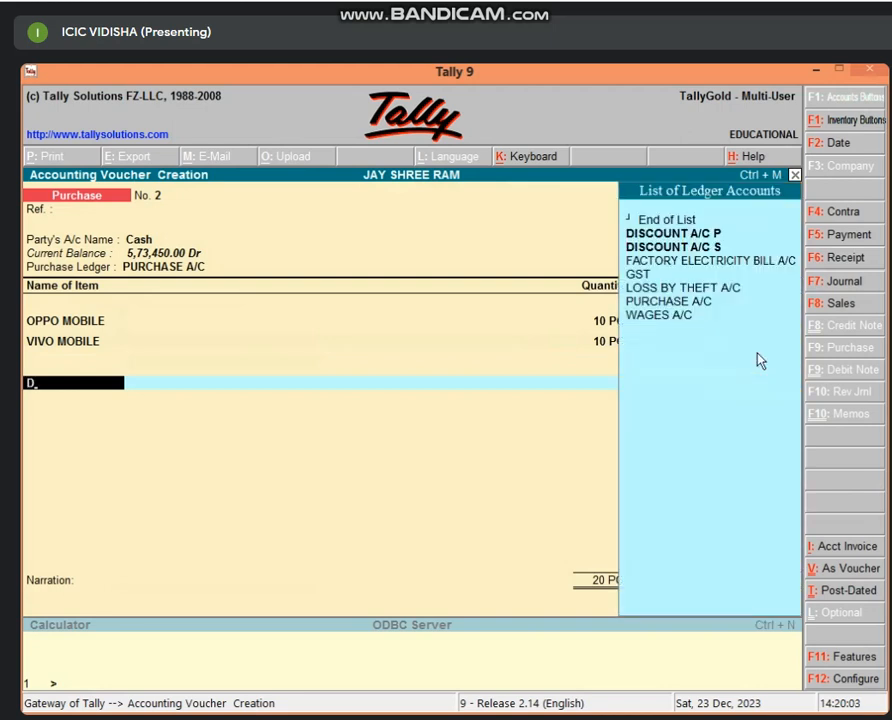
{"action": "key", "text": "Return"}
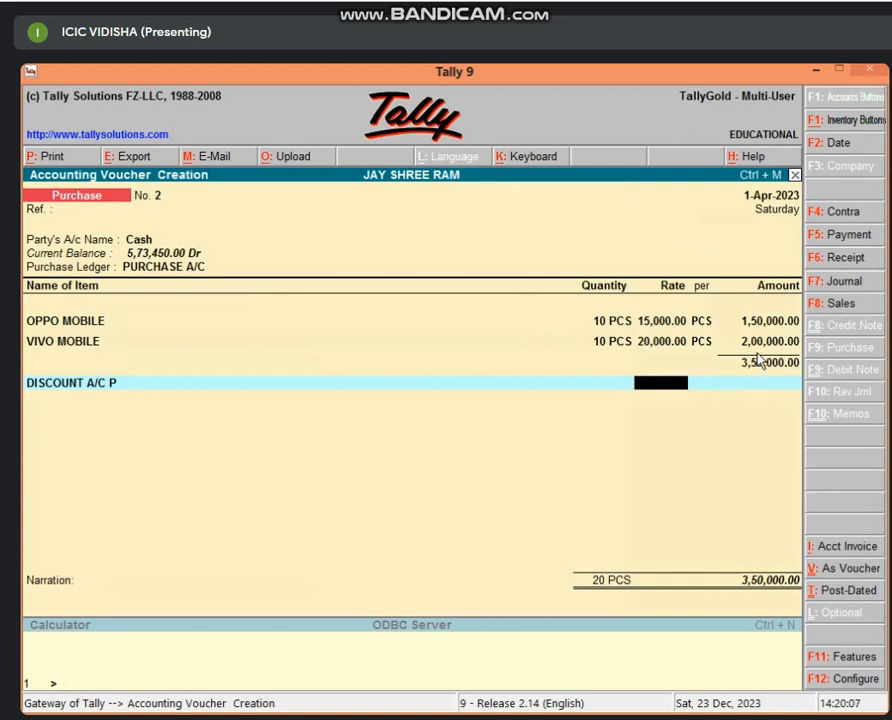
{"action": "type", "text": "-4"}
{"action": "key", "text": "Return"}
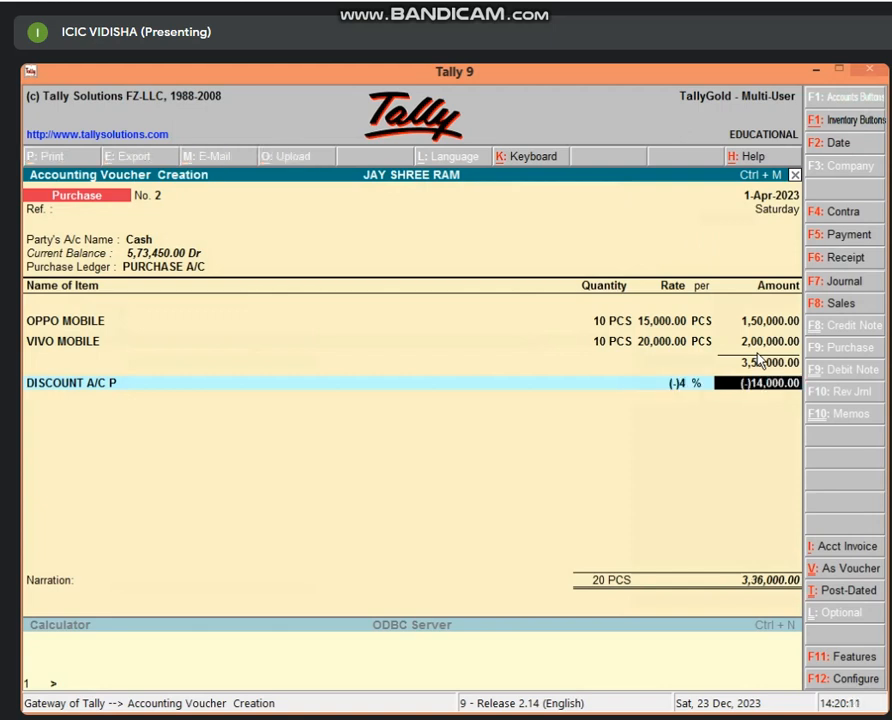
{"action": "key", "text": "Return"}
{"action": "key", "text": "Return"}
{"action": "key", "text": "Return"}
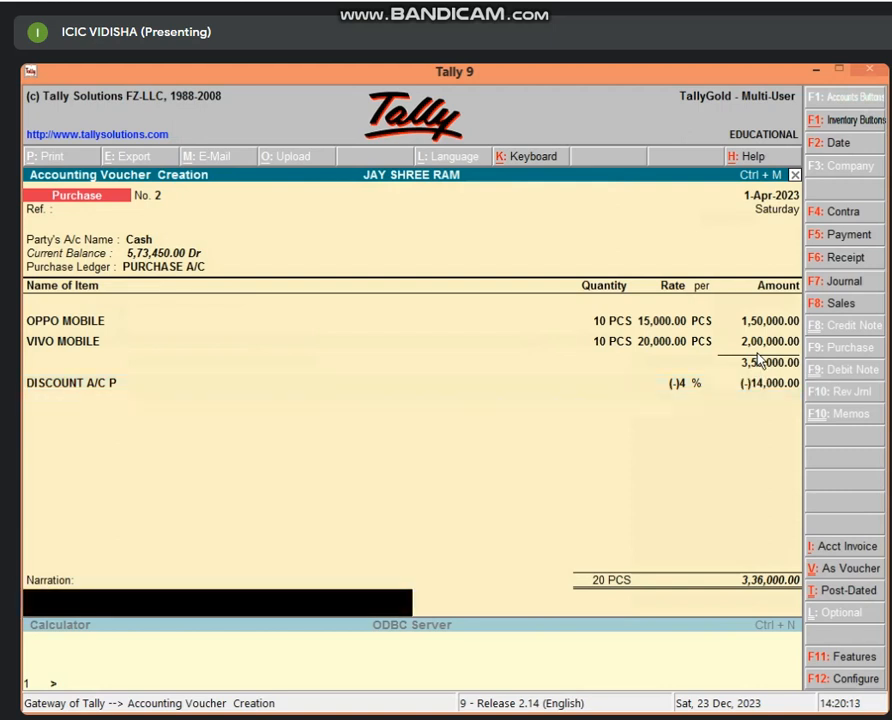
{"action": "key", "text": "Return"}
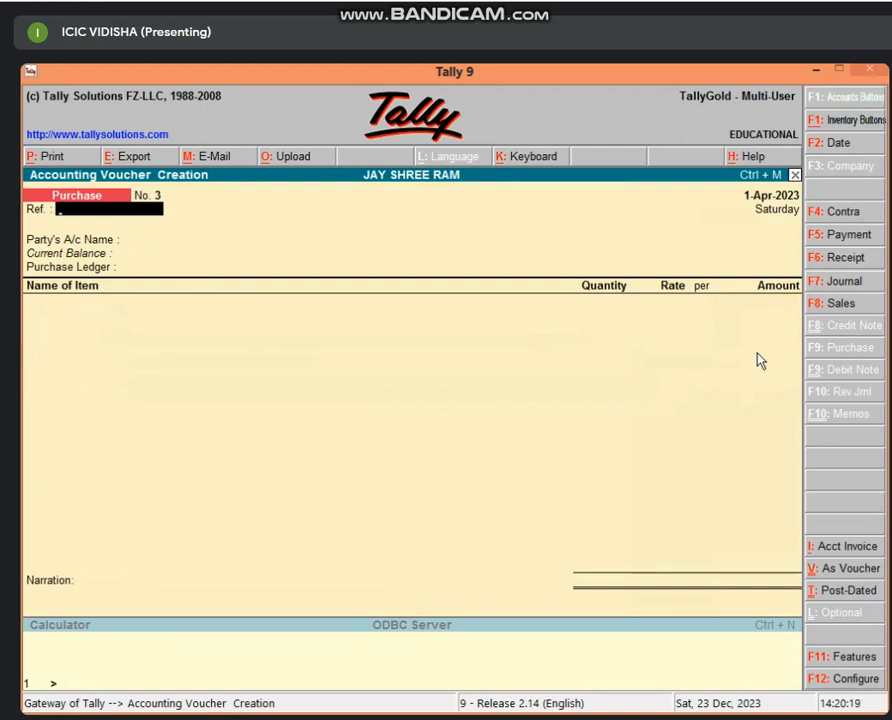
Start a sales voucher with Cash as the party, leave the party details at their defaults, and choose SALES A/C as the sales ledger
{"action": "key", "text": "F8"}
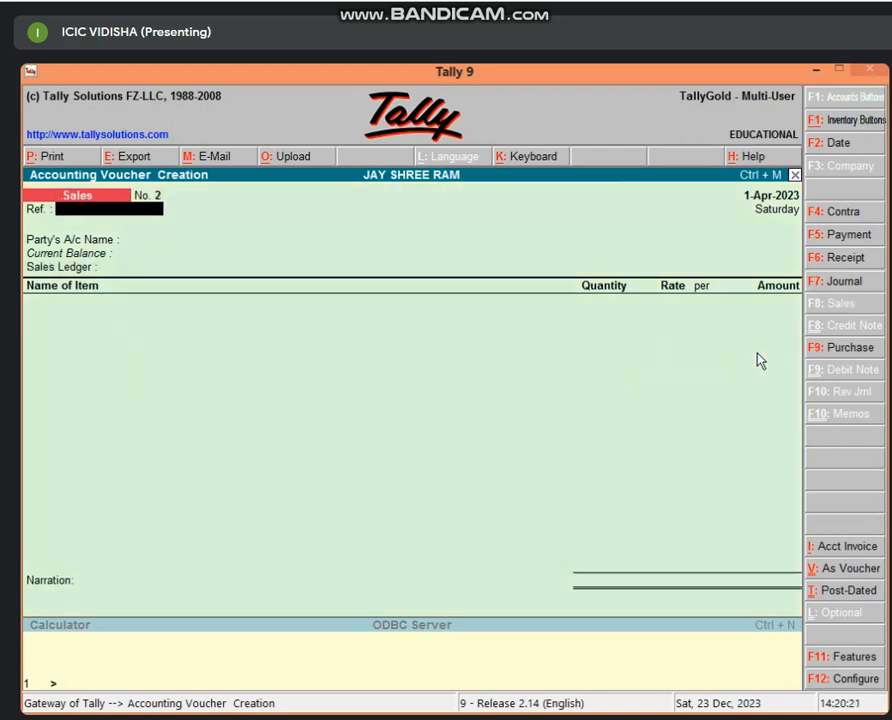
{"action": "key", "text": "Return"}
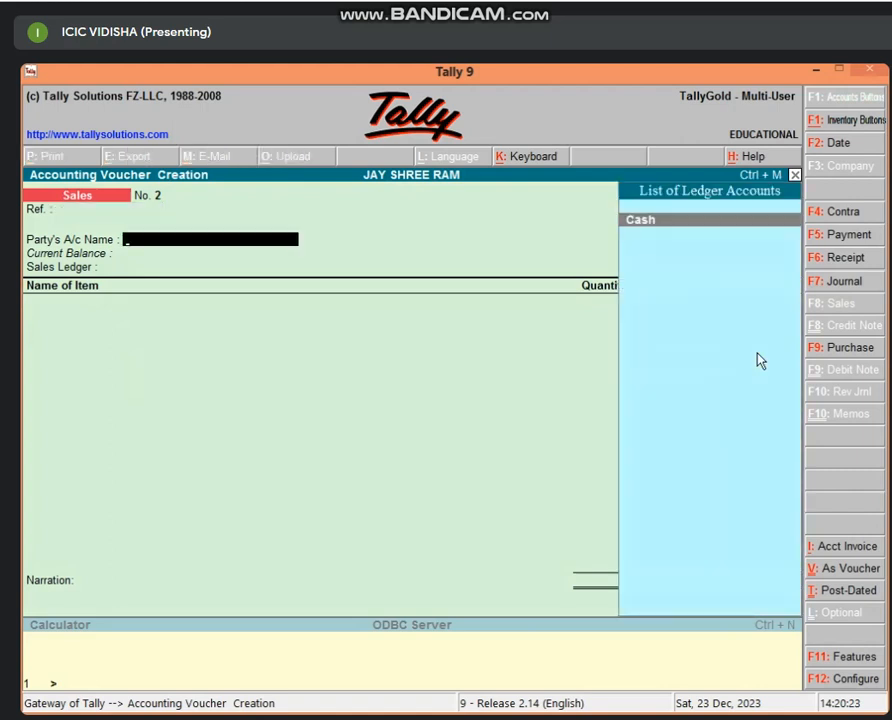
{"action": "key", "text": "Return"}
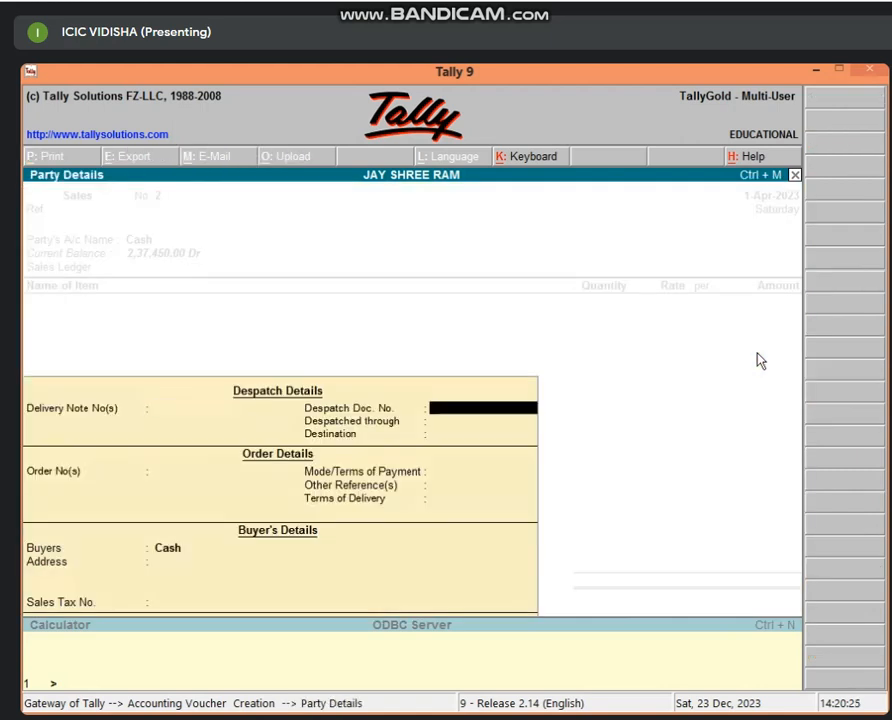
{"action": "key", "text": "Return"}
{"action": "key", "text": "Return"}
{"action": "key", "text": "Return"}
{"action": "key", "text": "Return"}
{"action": "key", "text": "Return"}
{"action": "key", "text": "Return"}
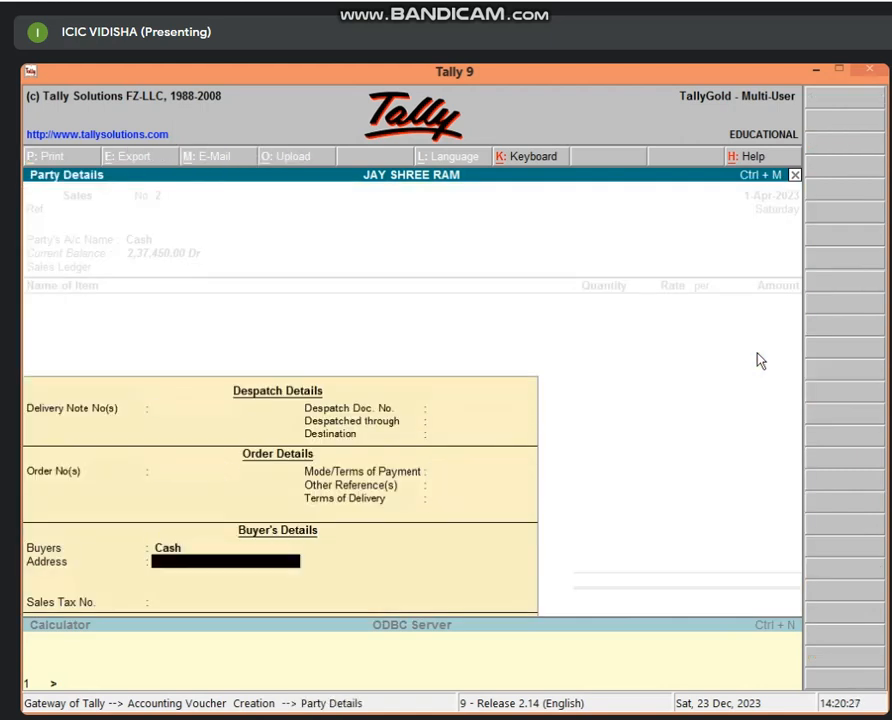
{"action": "key", "text": "Return"}
{"action": "key", "text": "Return"}
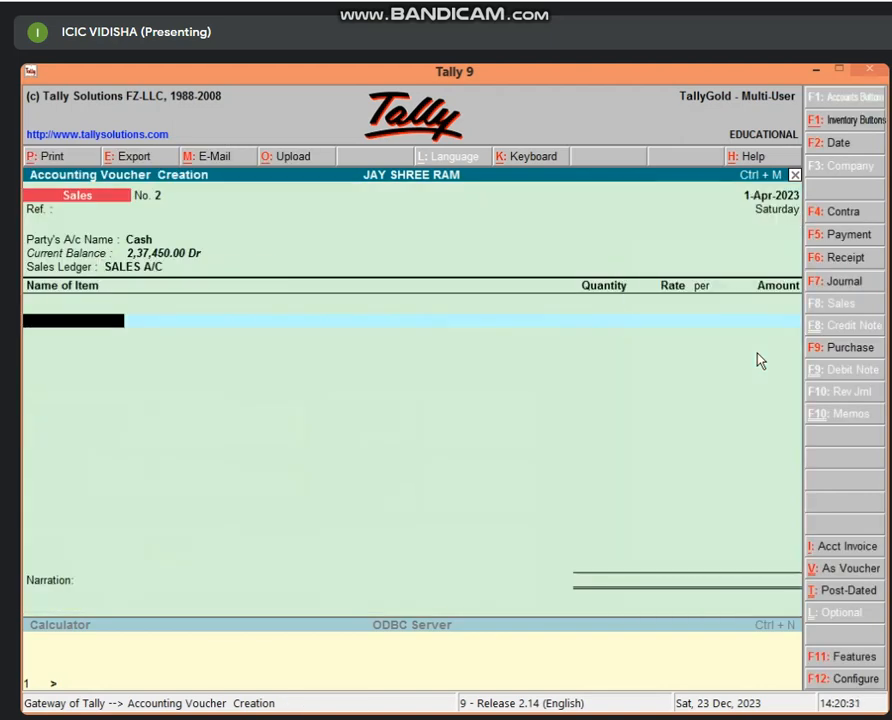
Add OPPO MOBILE to the sales voucher, allocating 5 PCS from Main Location at a rate of 18,000
{"action": "type", "text": "OP"}
{"action": "key", "text": "Return"}
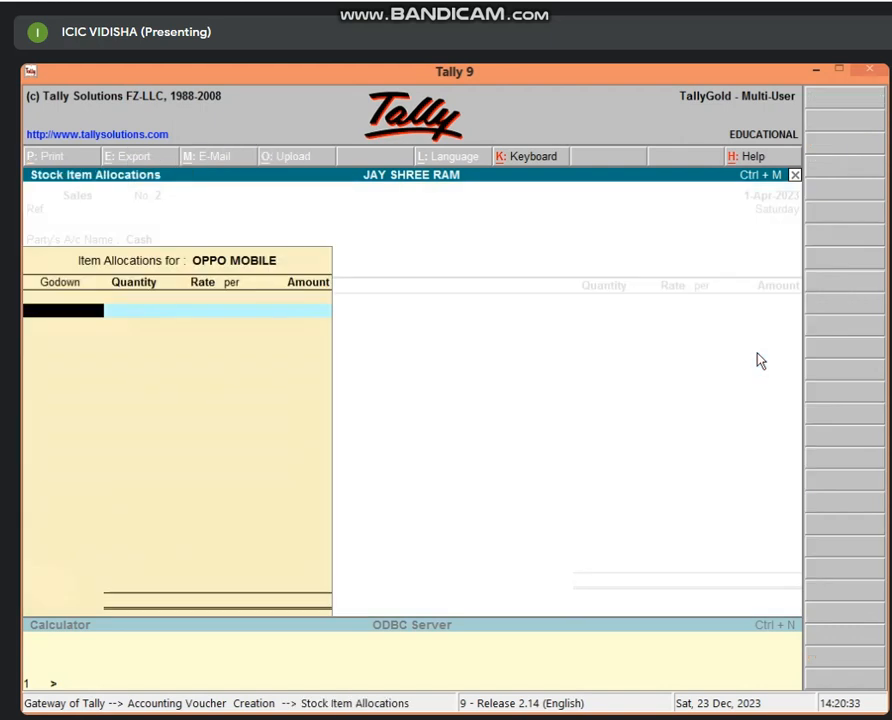
{"action": "type", "text": "M"}
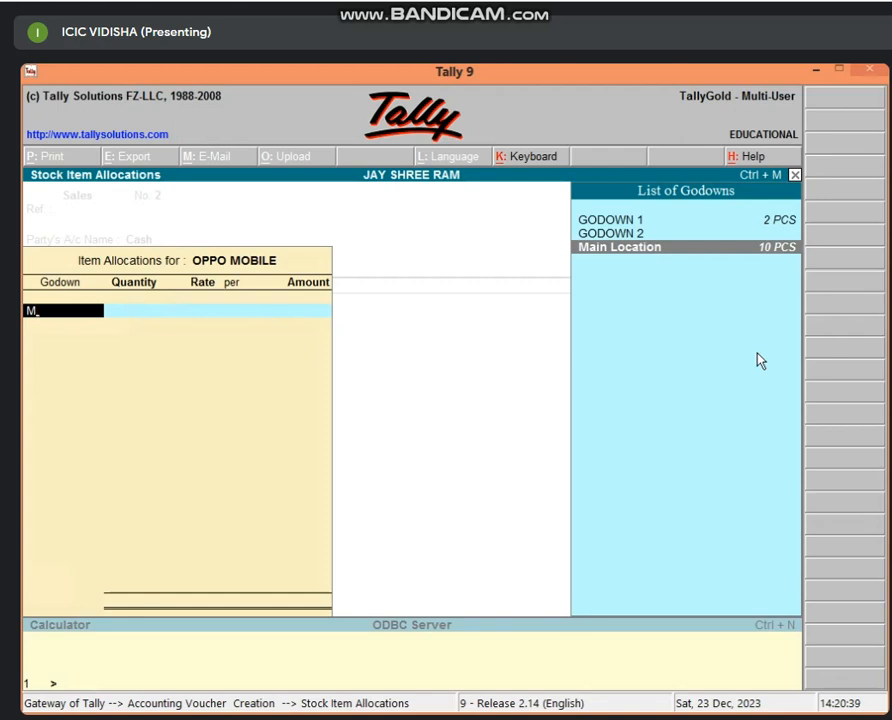
{"action": "key", "text": "Return"}
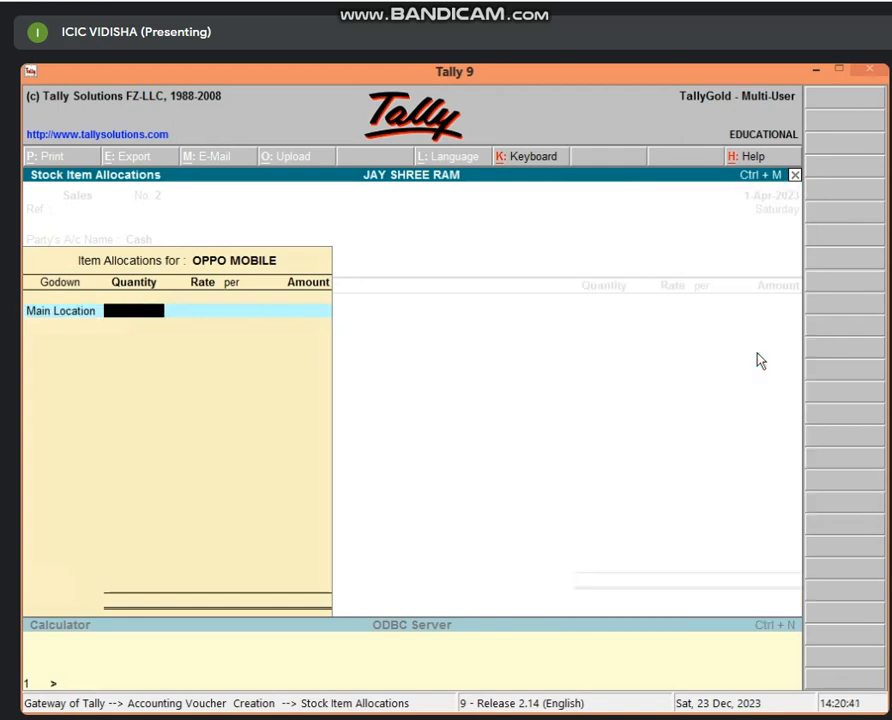
{"action": "type", "text": "5"}
{"action": "key", "text": "Return"}
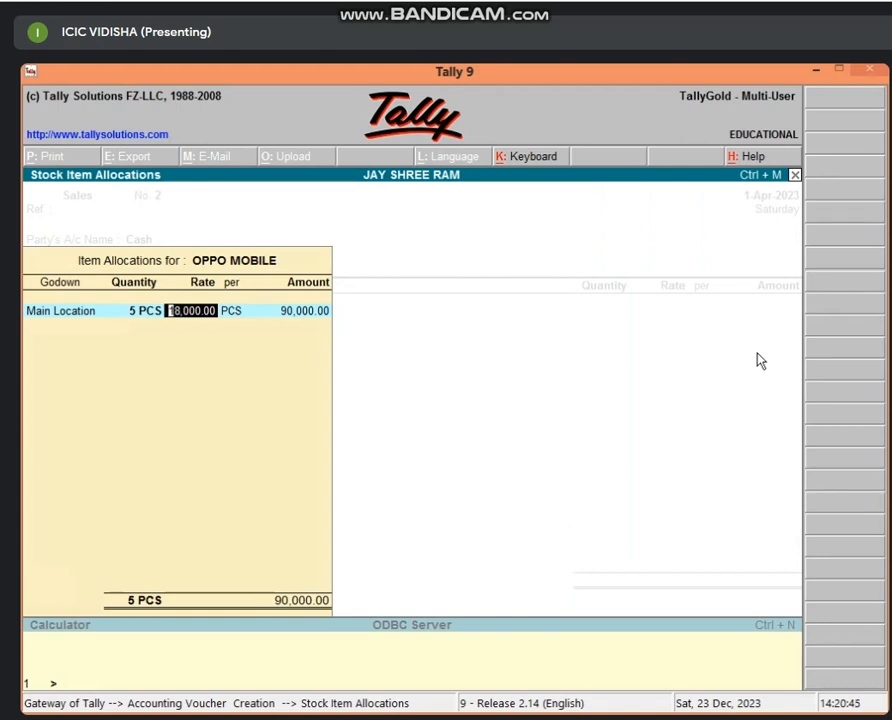
{"action": "key", "text": "Return"}
{"action": "key", "text": "Return"}
{"action": "key", "text": "Return"}
{"action": "key", "text": "Return"}
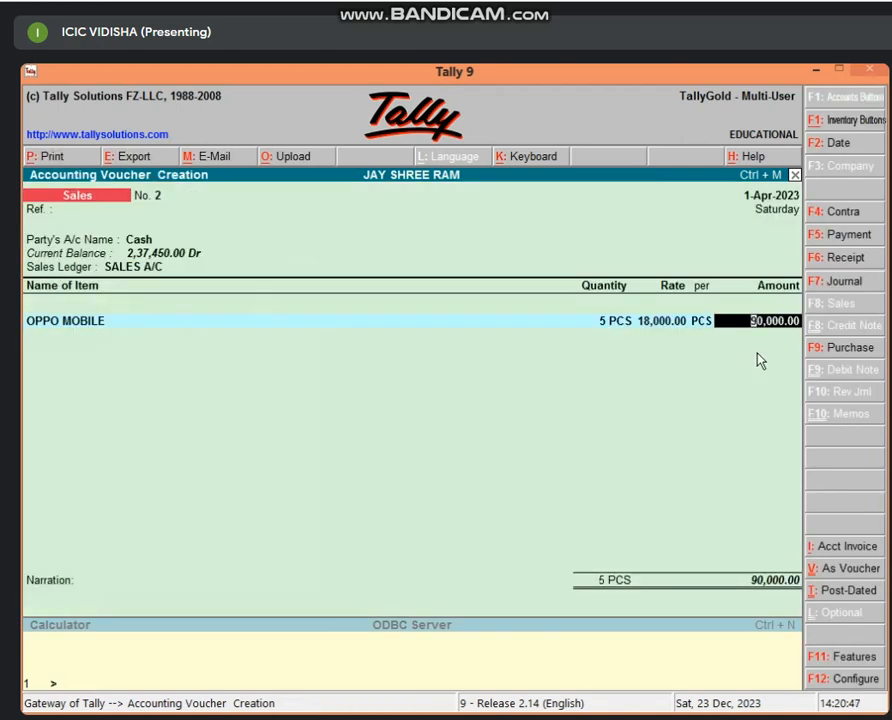
{"action": "key", "text": "Return"}
Add REAL ME MOBILE as the second sales line, allocating 2 PCS from GODOWN 2 at a rate of 20,000
{"action": "type", "text": "RE"}
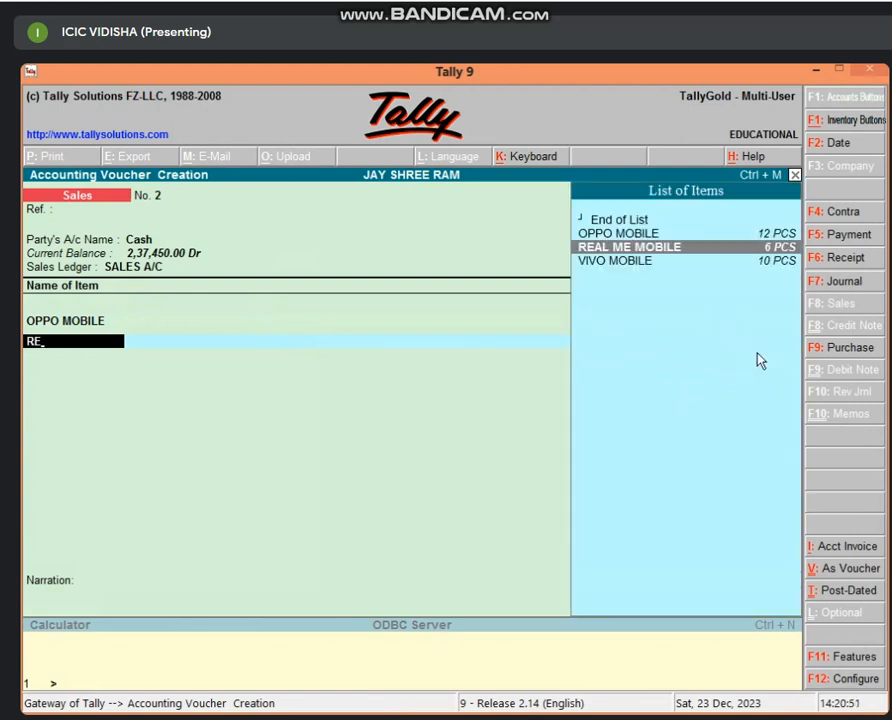
{"action": "key", "text": "Return"}
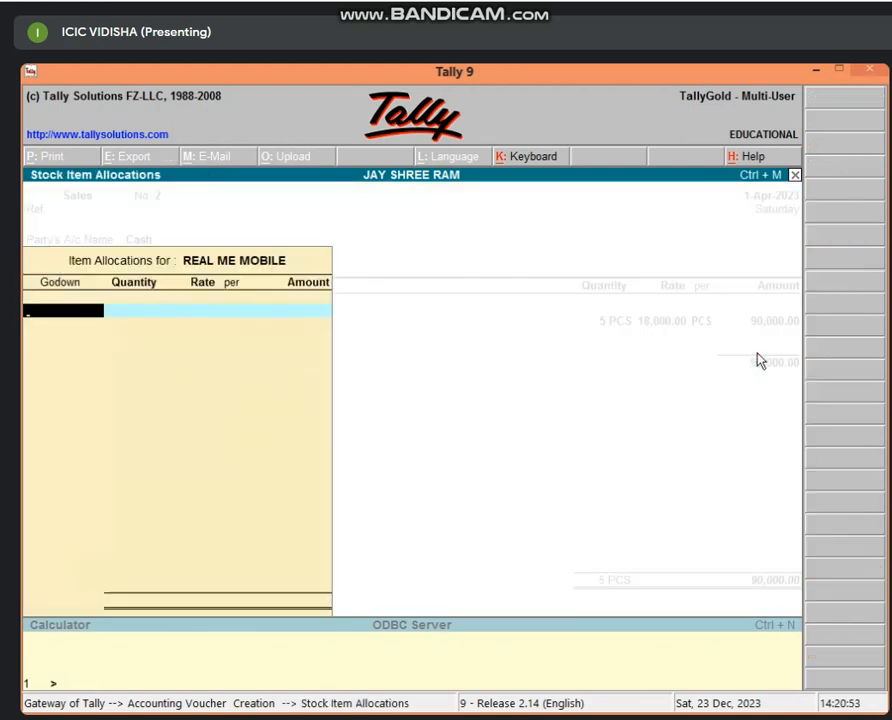
{"action": "type", "text": "G"}
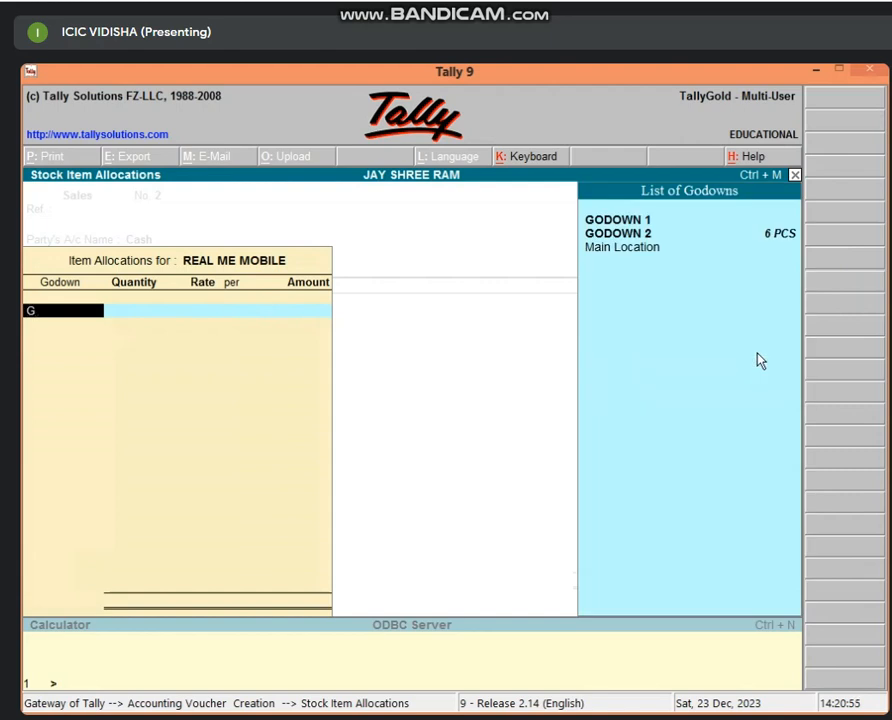
{"action": "key", "text": "Down"}
{"action": "key", "text": "Down"}
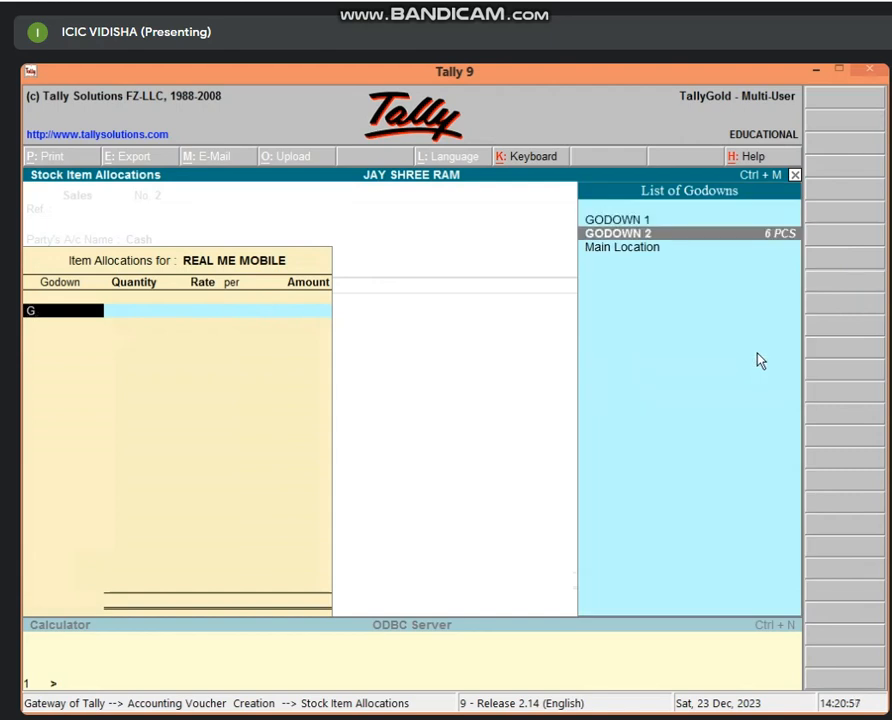
{"action": "key", "text": "Return"}
{"action": "type", "text": "2"}
{"action": "key", "text": "Return"}
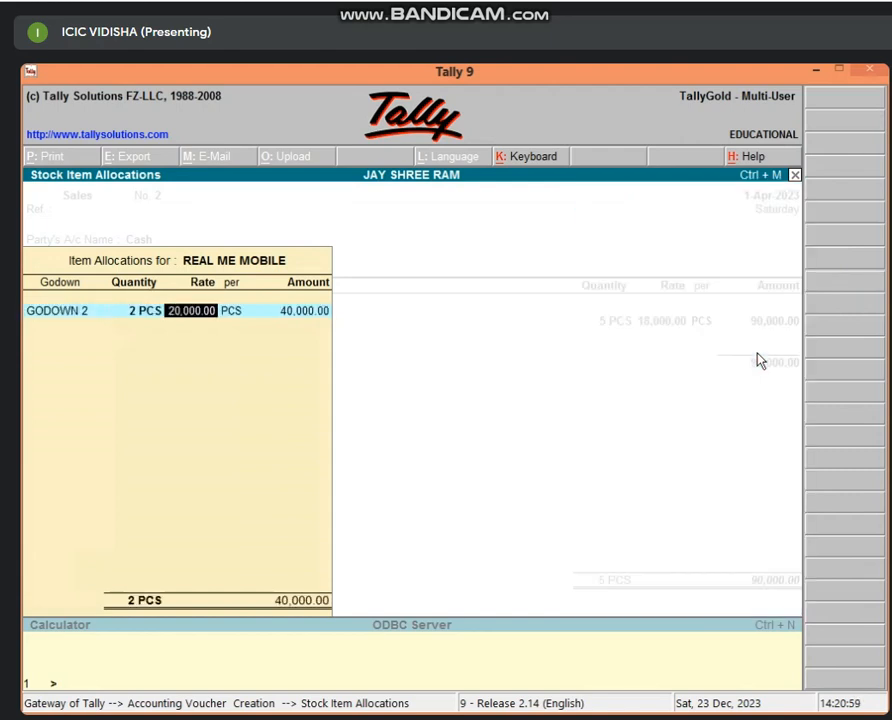
{"action": "key", "text": "Return"}
{"action": "key", "text": "Return"}
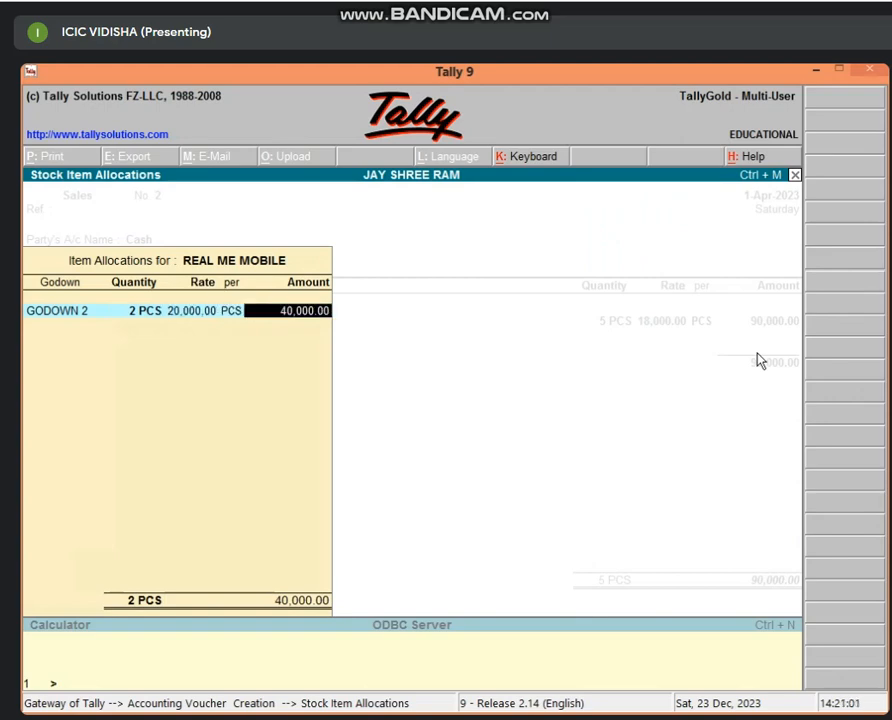
{"action": "key", "text": "Return"}
{"action": "key", "text": "Return"}
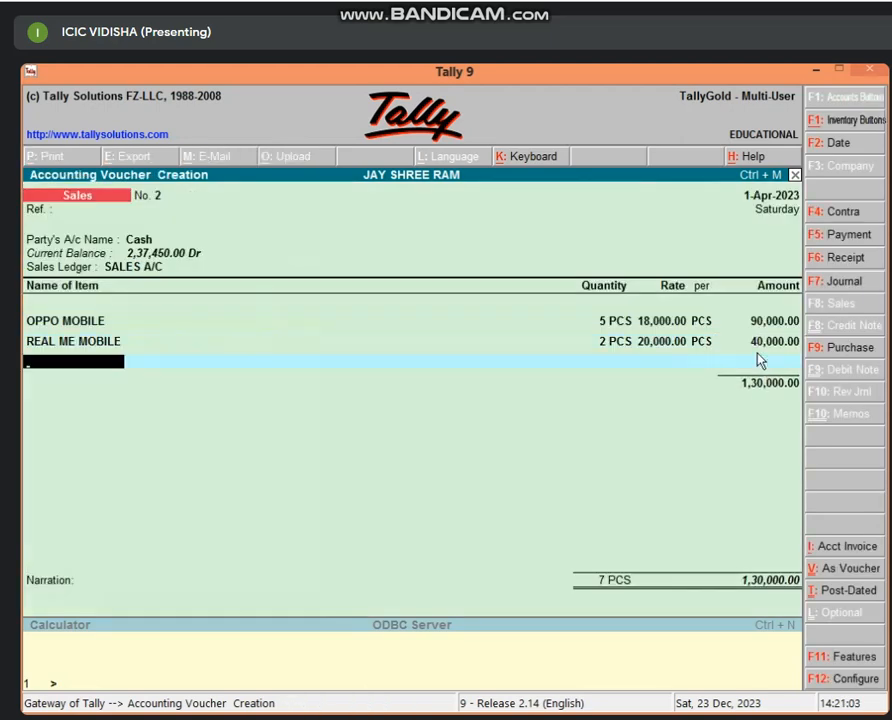
Add VIVO MOBILE as the third sales line, allocating 3 PCS from Main Location at a rate of 22,000
{"action": "type", "text": "V"}
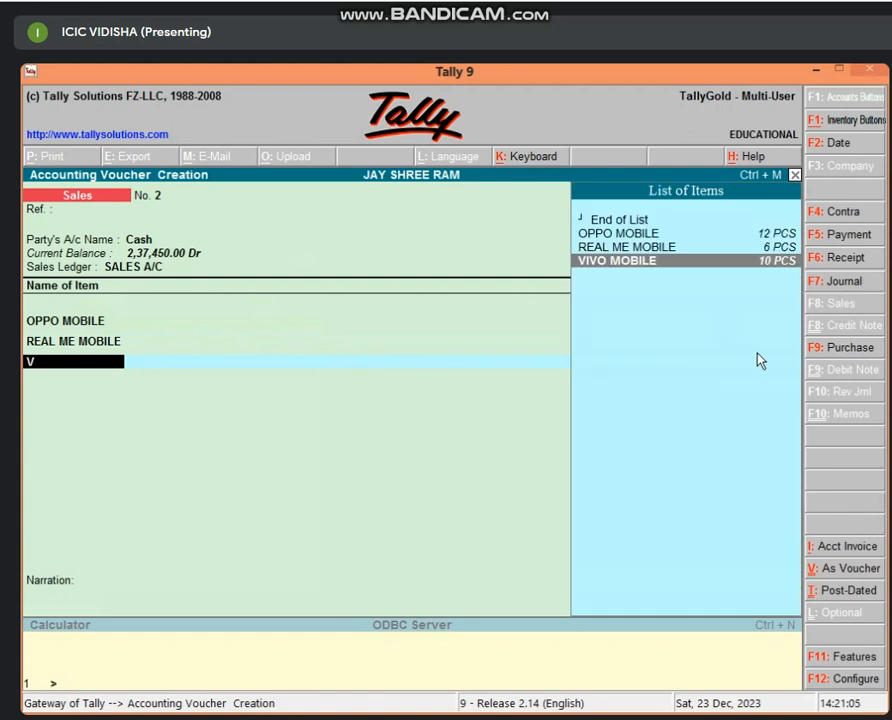
{"action": "key", "text": "Return"}
{"action": "type", "text": "M"}
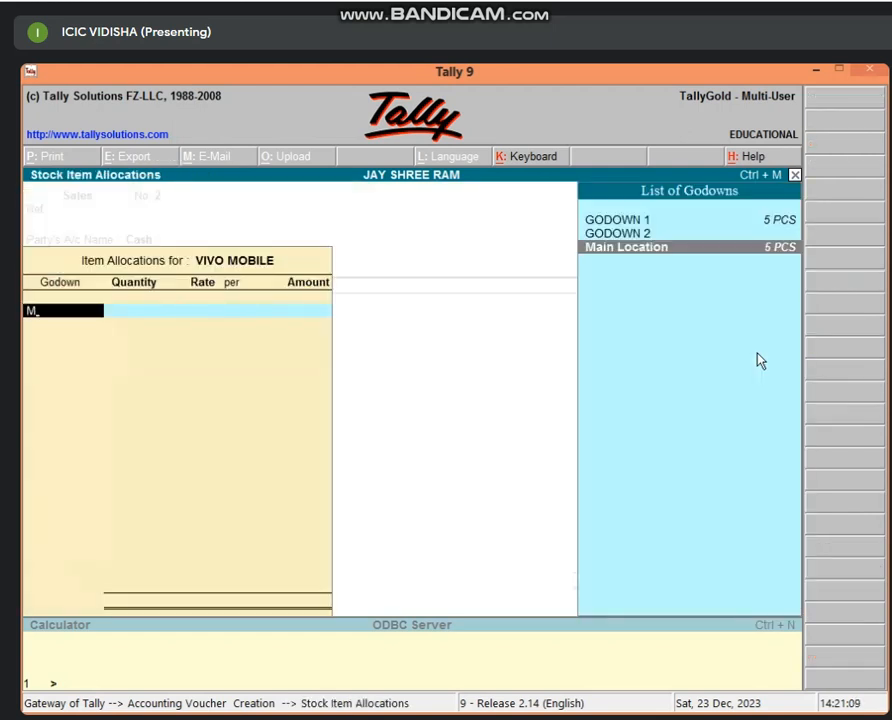
{"action": "key", "text": "Return"}
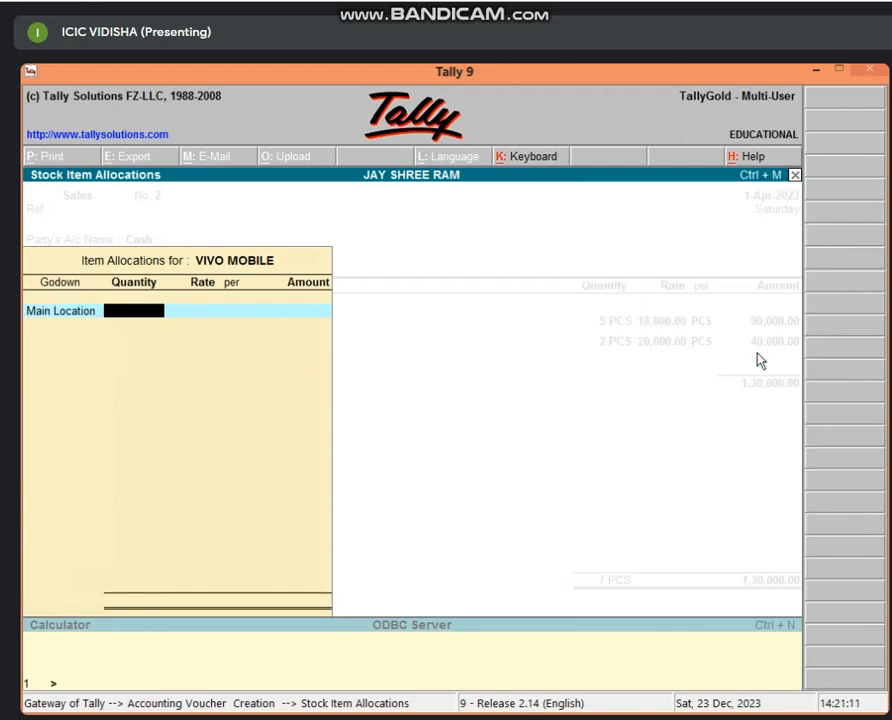
{"action": "type", "text": "3"}
{"action": "key", "text": "Return"}
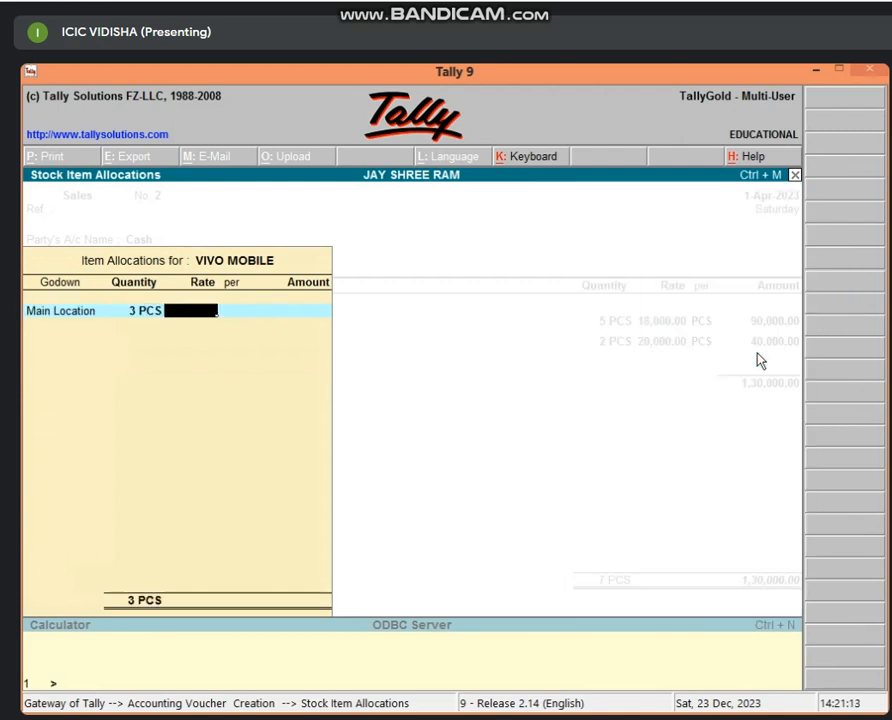
{"action": "type", "text": "22000"}
{"action": "key", "text": "Return"}
{"action": "key", "text": "Return"}
{"action": "key", "text": "Return"}
{"action": "key", "text": "Return"}
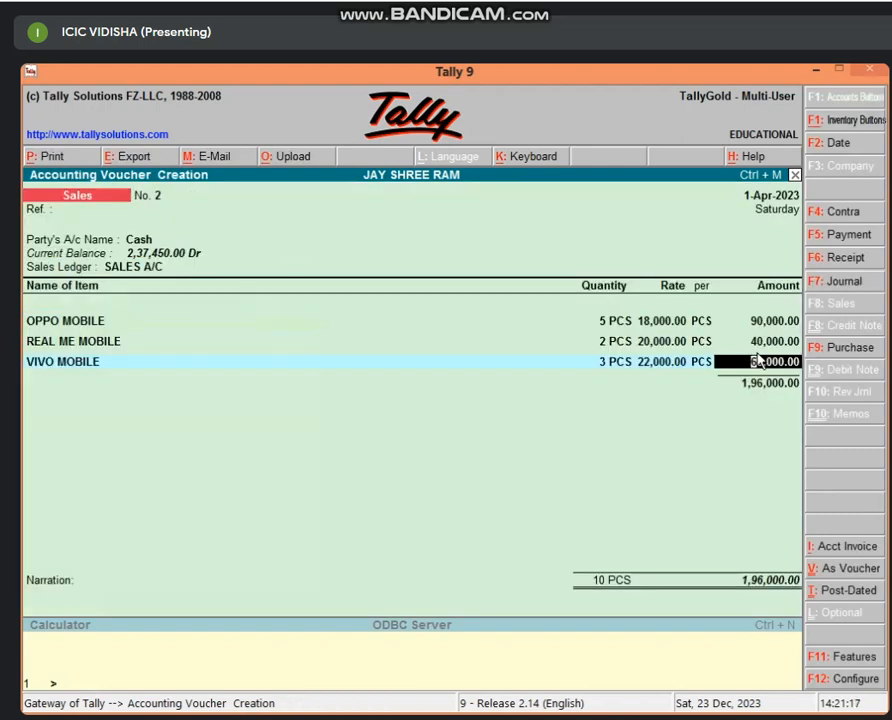
{"action": "key", "text": "Return"}
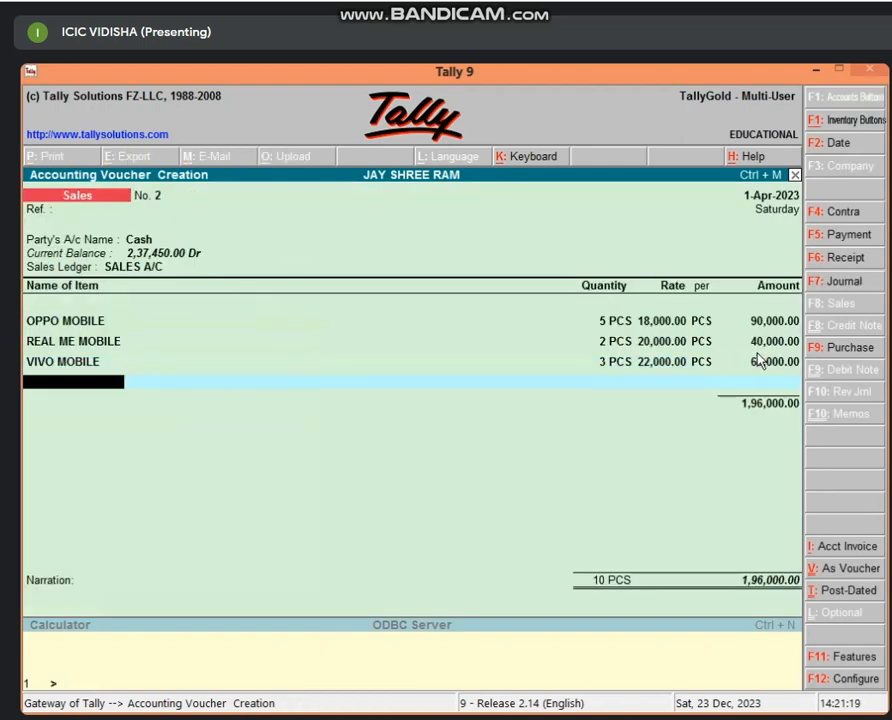
End the item list and apply a -5% discount through DISCOUNT A/C S on the sales voucher
{"action": "key", "text": "Return"}
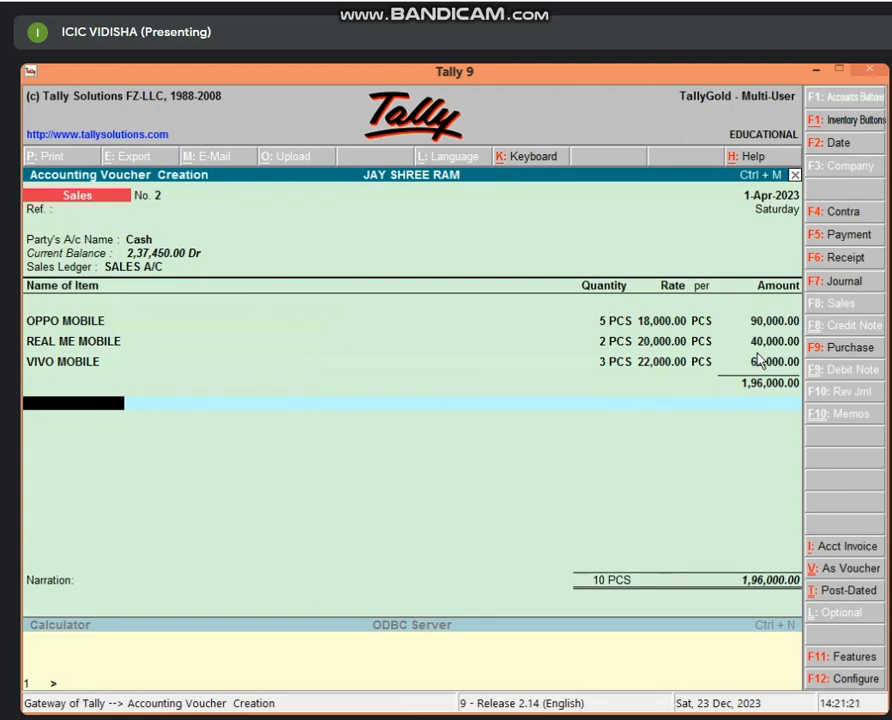
{"action": "type", "text": "D"}
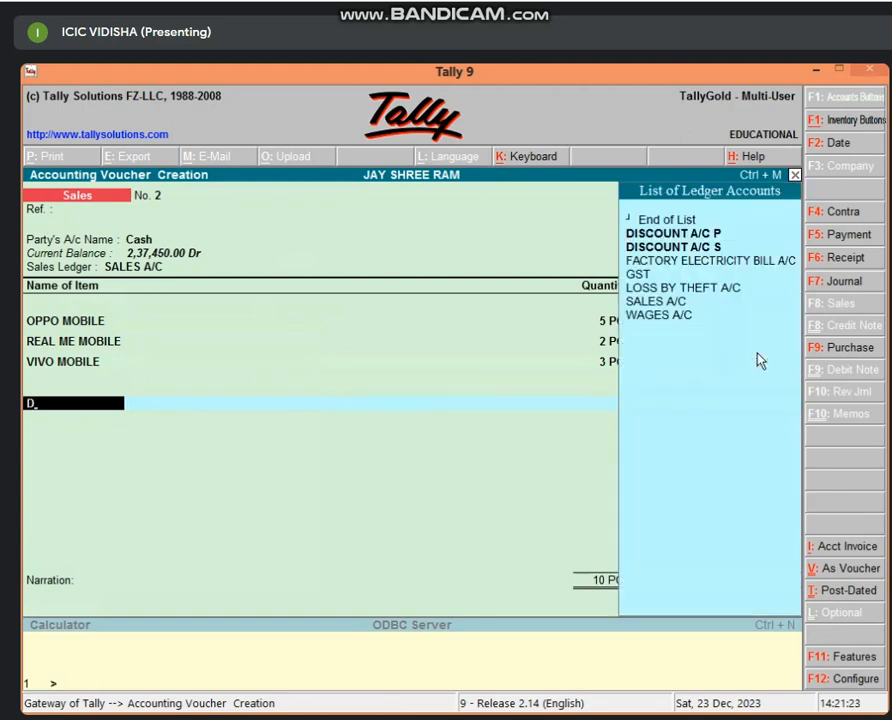
{"action": "key", "text": "Down"}
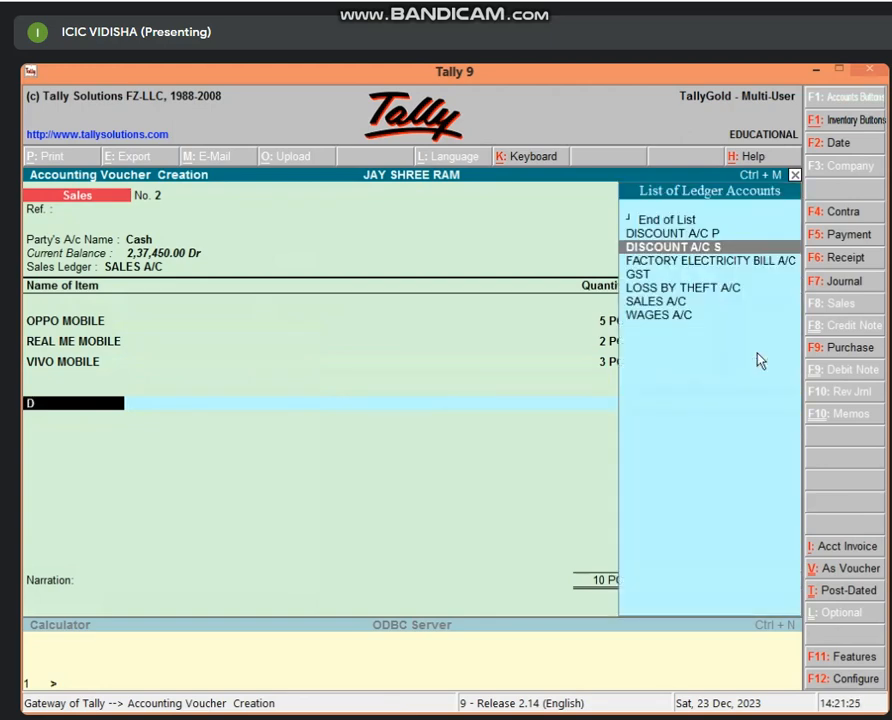
{"action": "key", "text": "Return"}
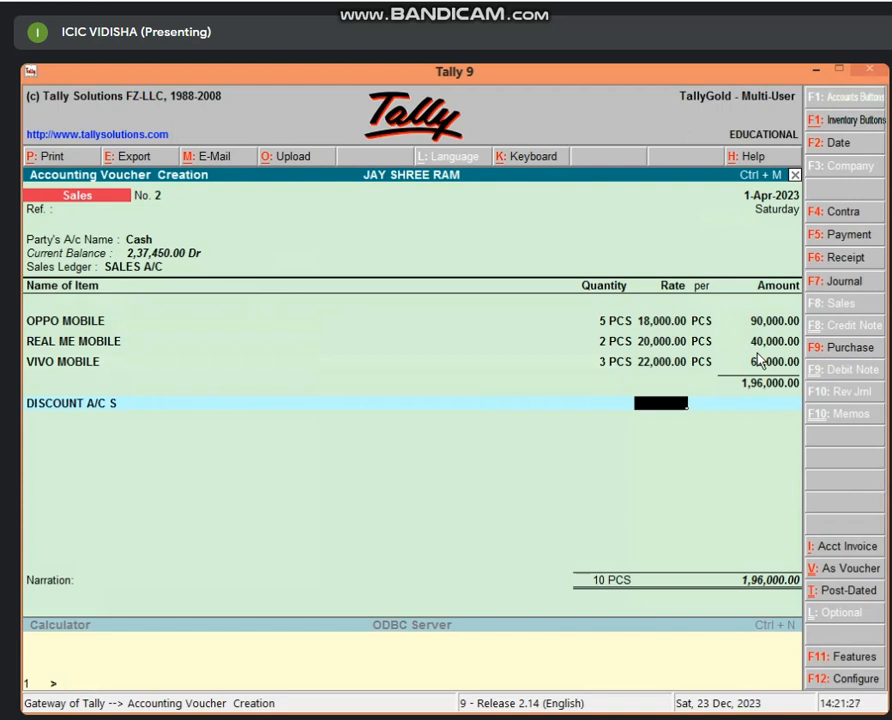
{"action": "type", "text": "-5"}
{"action": "key", "text": "Return"}
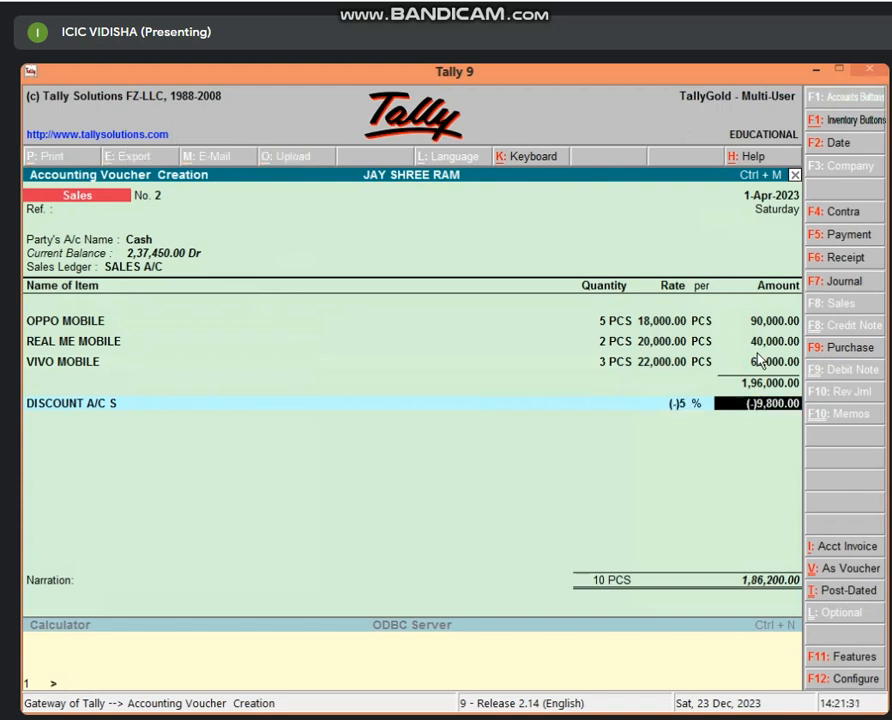
{"action": "key", "text": "Return"}
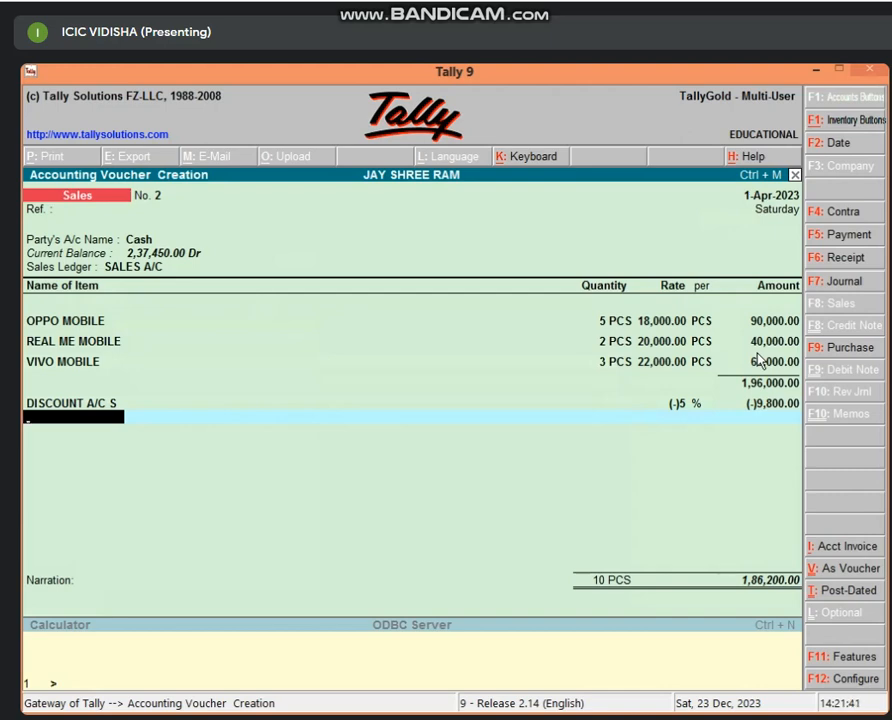
Try to create a secondary ledger named GST from within the sales voucher, retyping the name for a second attempt
{"action": "key", "text": "alt+c"}
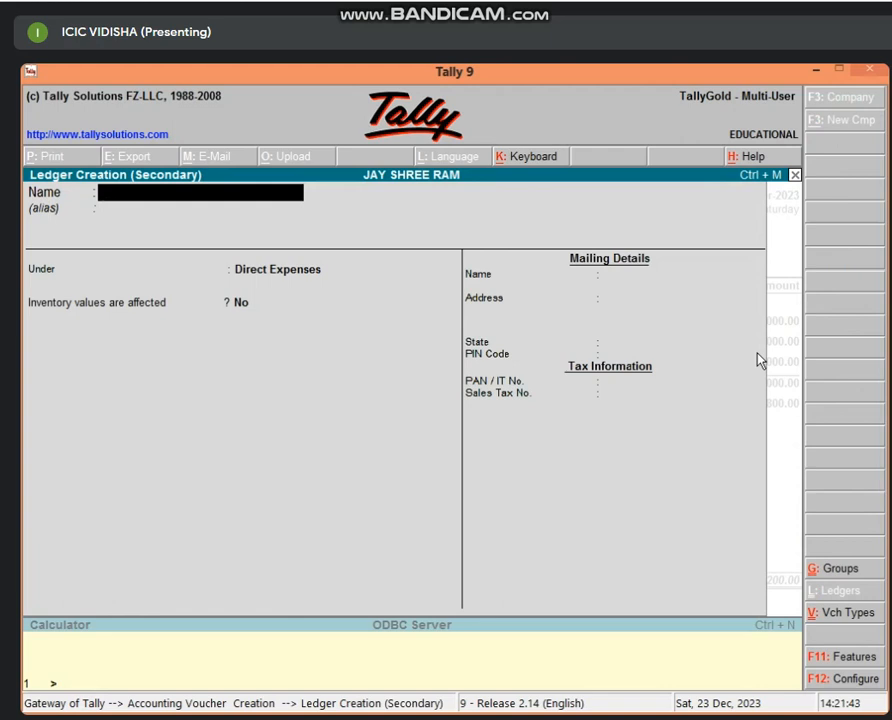
{"action": "type", "text": "ST"}
{"action": "key", "text": "Return"}
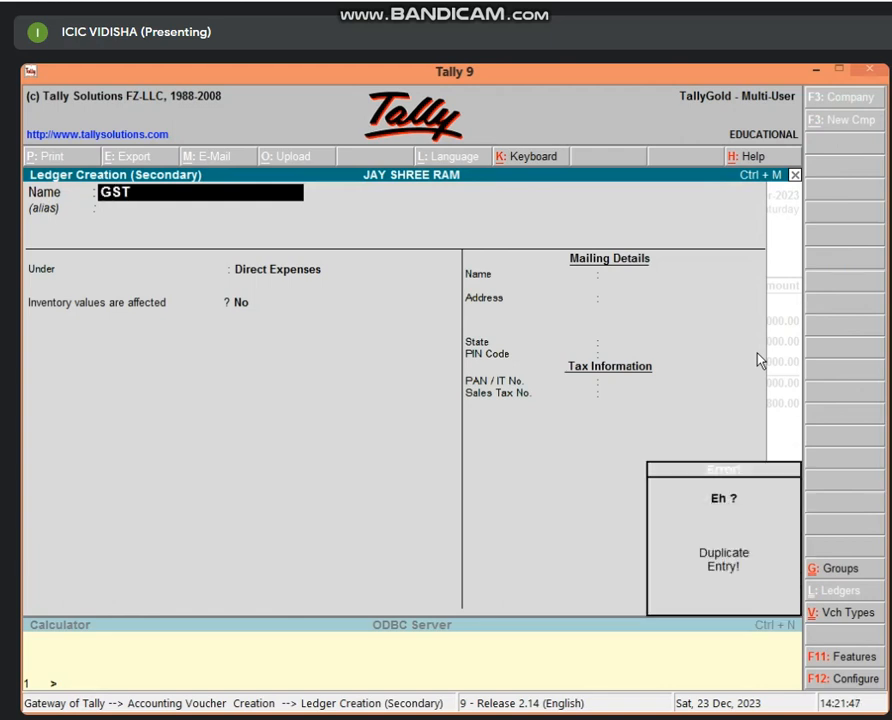
{"action": "key", "text": "Escape"}
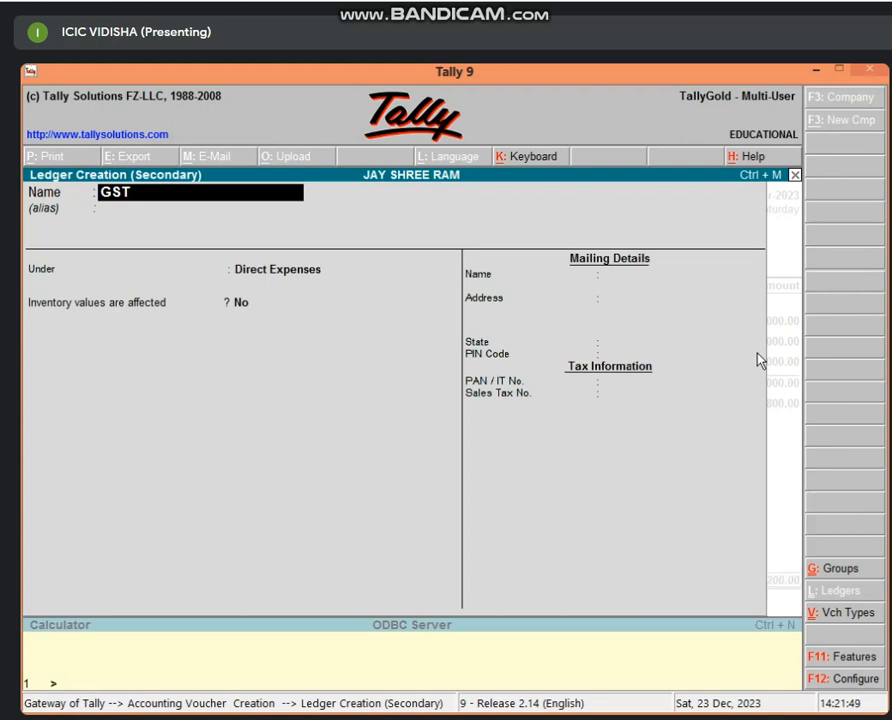
{"action": "key", "text": "Escape"}
{"action": "type", "text": "1"}
{"action": "key", "text": "BackSpace"}
{"action": "type", "text": "GST 1"}
{"action": "key", "text": "BackSpace"}
{"action": "key", "text": "BackSpace"}
{"action": "key", "text": "BackSpace"}
{"action": "key", "text": "BackSpace"}
{"action": "type", "text": "ST"}
{"action": "key", "text": "Return"}
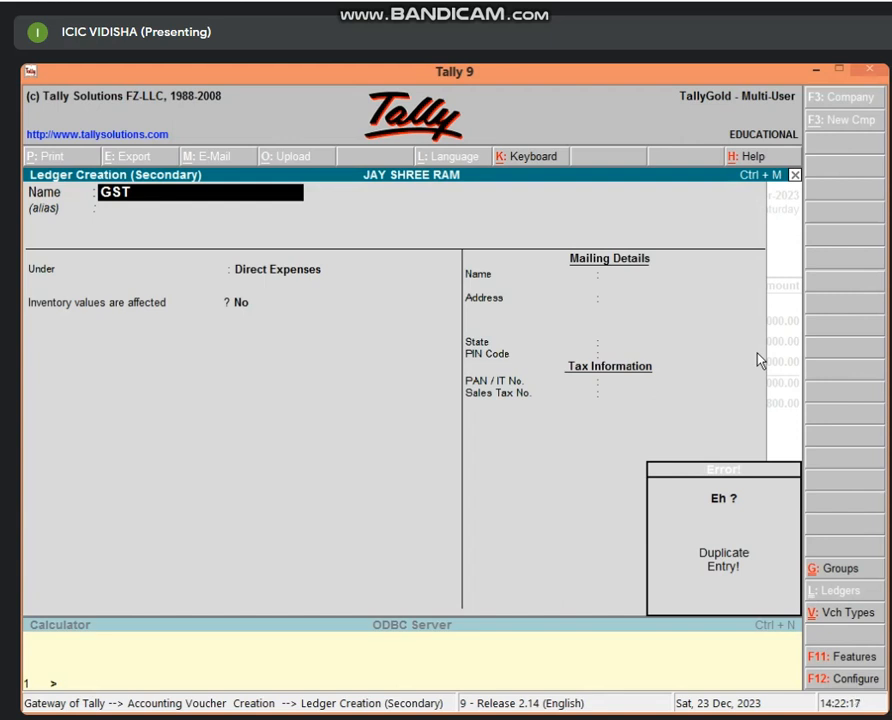
{"action": "key", "text": "Escape"}
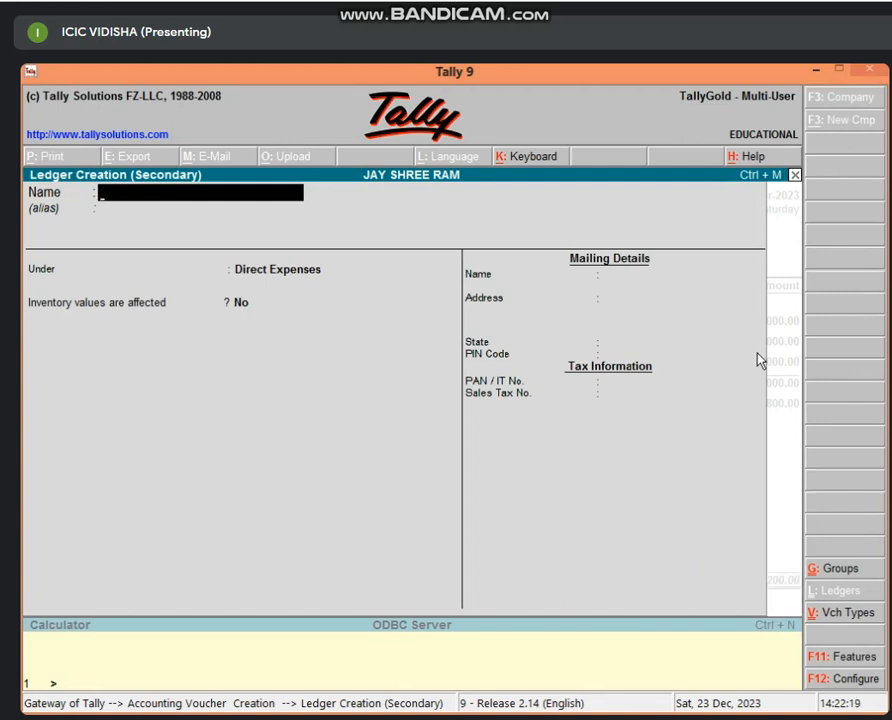
Abandon the ledger creation and the unsaved sales voucher, and return to the Gateway of Tally
{"action": "key", "text": "Escape"}
{"action": "key", "text": "Return"}
{"action": "key", "text": "Escape"}
{"action": "key", "text": "Return"}
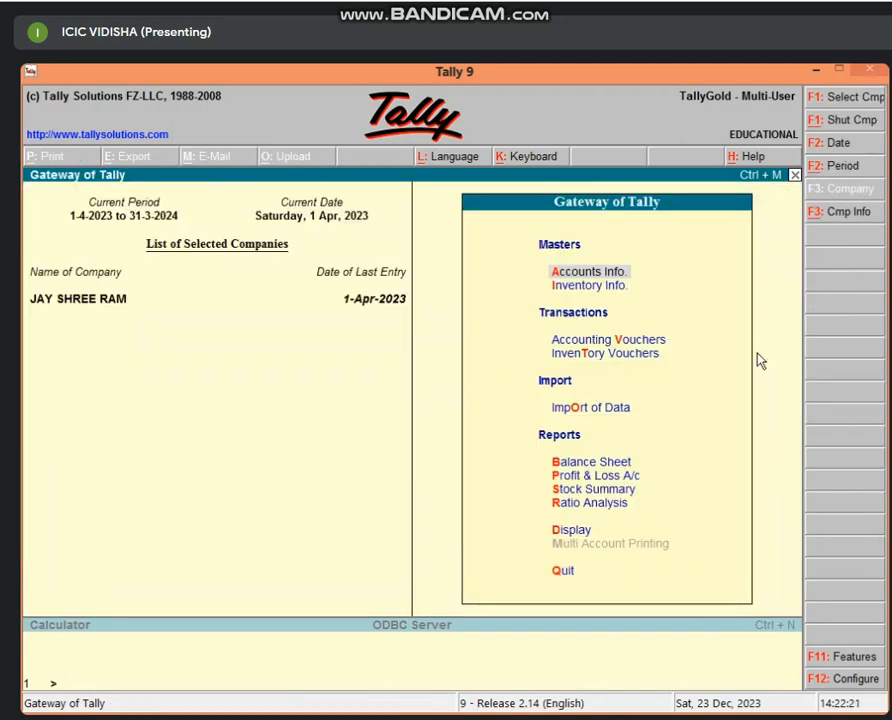
Open the existing GST ledger for alteration from the single-ledger options in the accounts masters
{"action": "key", "text": "a"}
{"action": "key", "text": "l"}
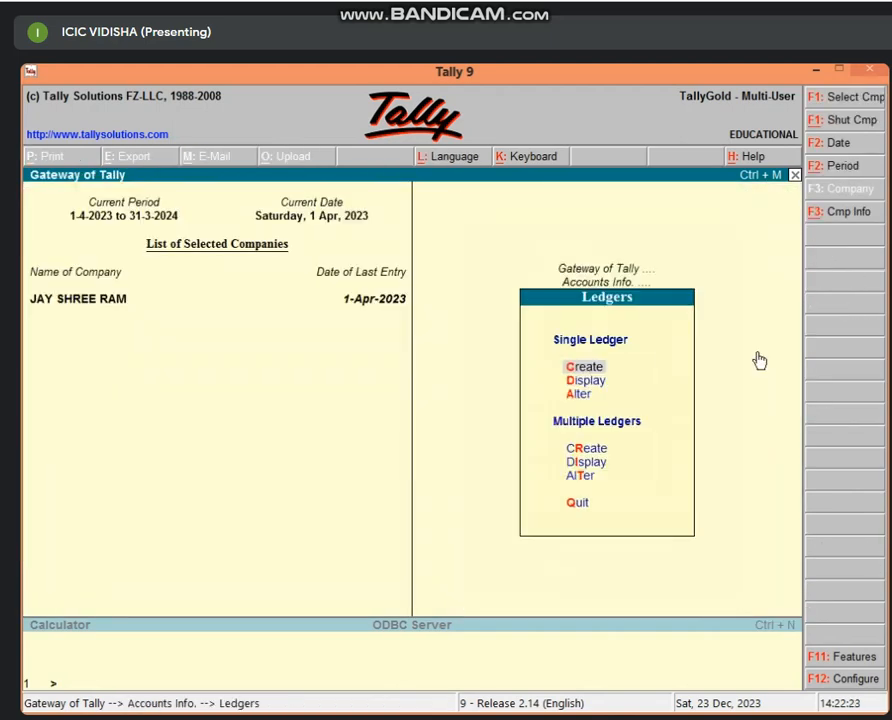
{"action": "key", "text": "a"}
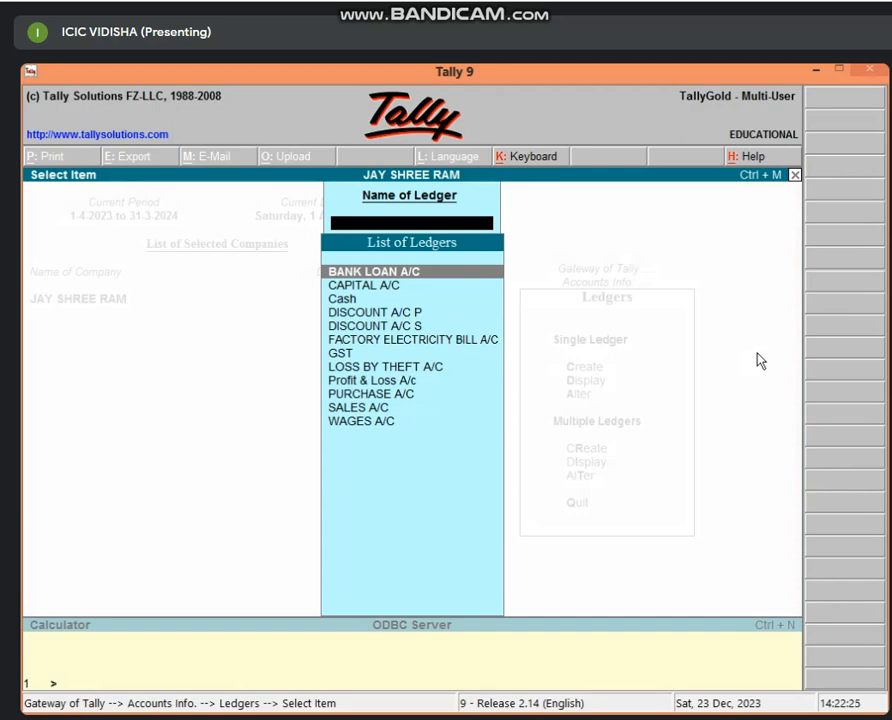
{"action": "key", "text": "Down"}
{"action": "key", "text": "Down"}
{"action": "key", "text": "Down"}
{"action": "key", "text": "Down"}
{"action": "key", "text": "Down"}
{"action": "key", "text": "Down"}
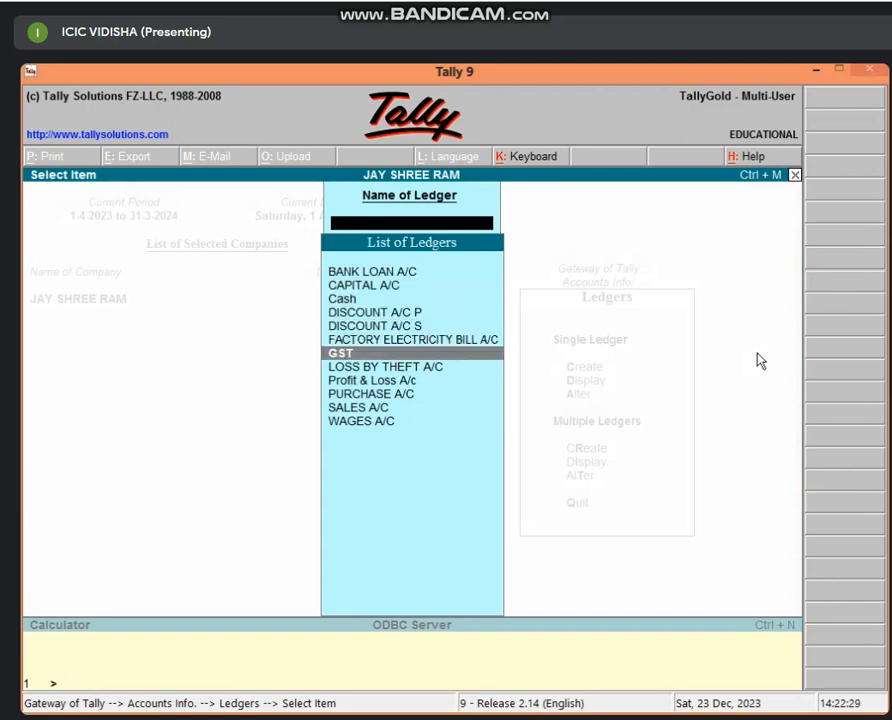
{"action": "key", "text": "Return"}
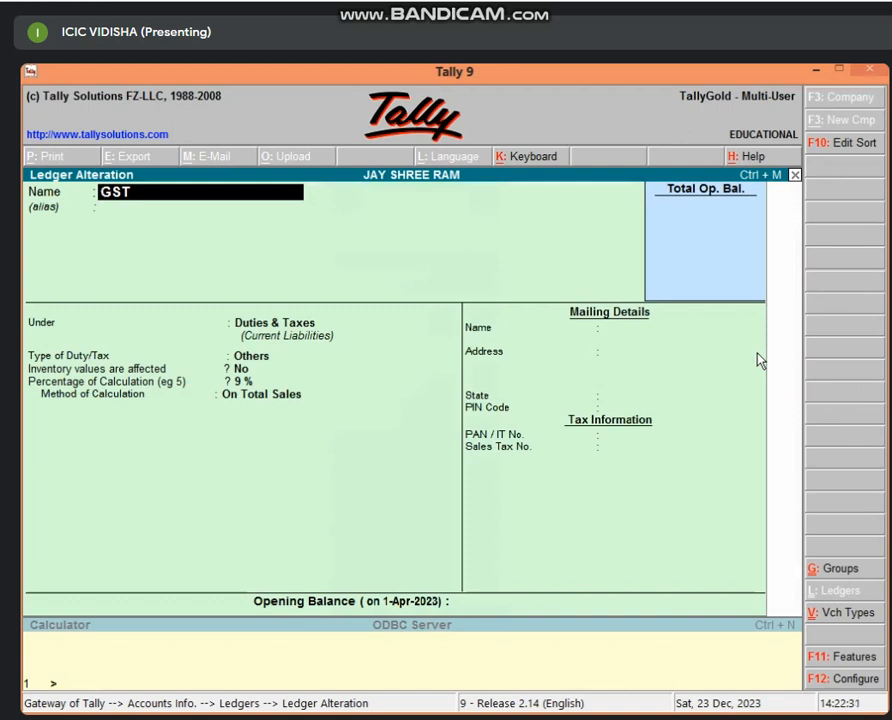
Save the GST ledger under Duties & Taxes with type Others, inventory unaffected, and 9% calculated On Total Sales, and return to the Gateway of Tally
{"action": "key", "text": "Return"}
{"action": "key", "text": "Return"}
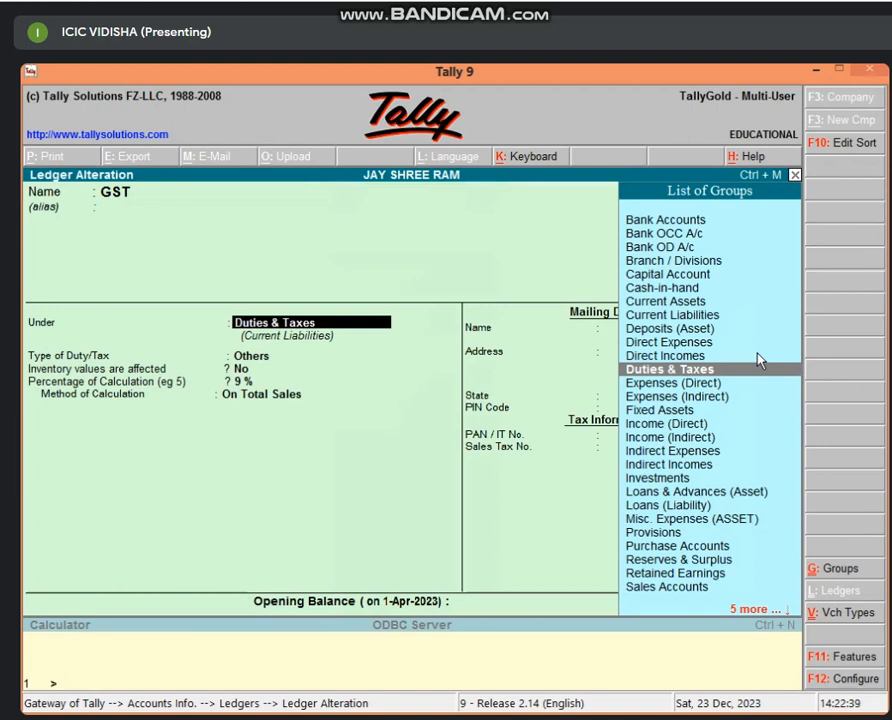
{"action": "key", "text": "Return"}
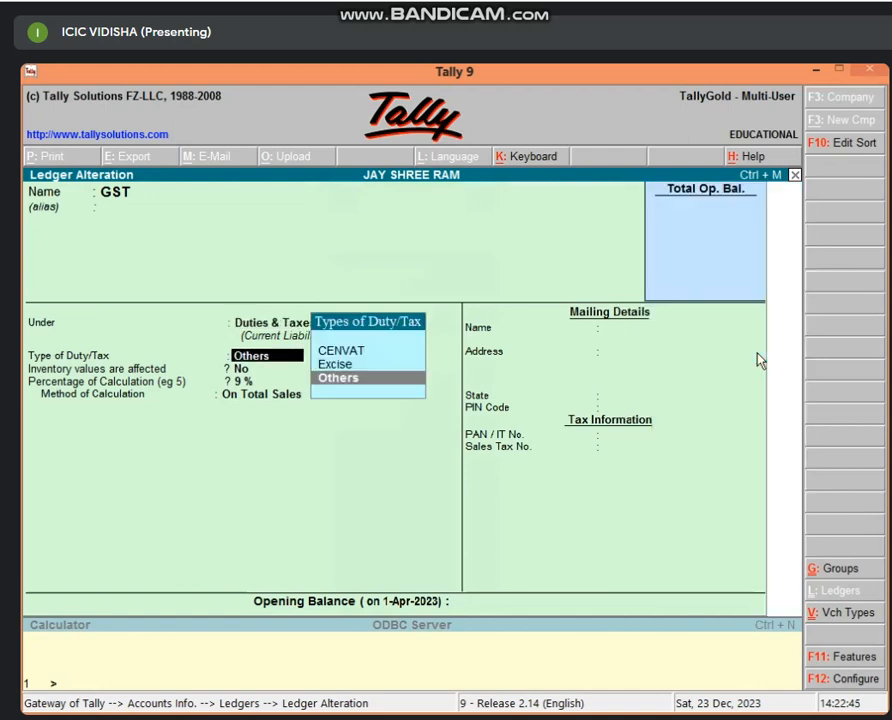
{"action": "key", "text": "Return"}
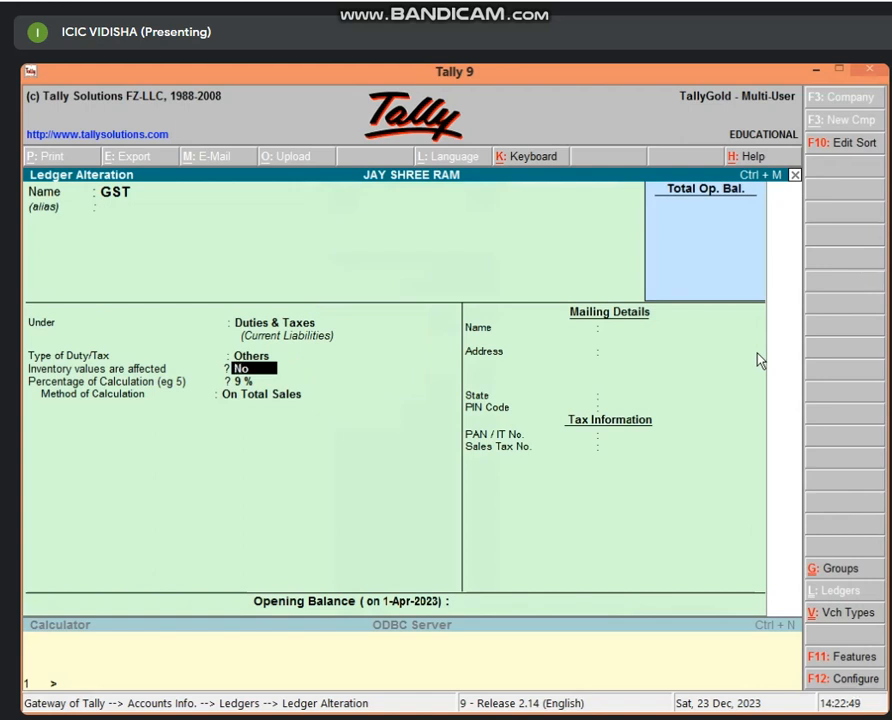
{"action": "key", "text": "Return"}
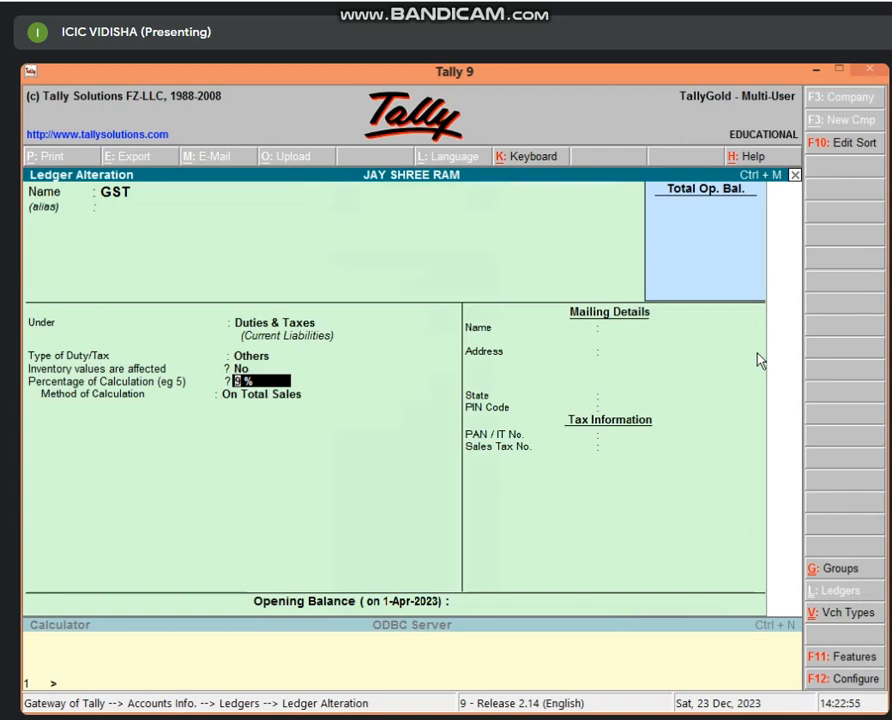
{"action": "type", "text": "9"}
{"action": "key", "text": "Return"}
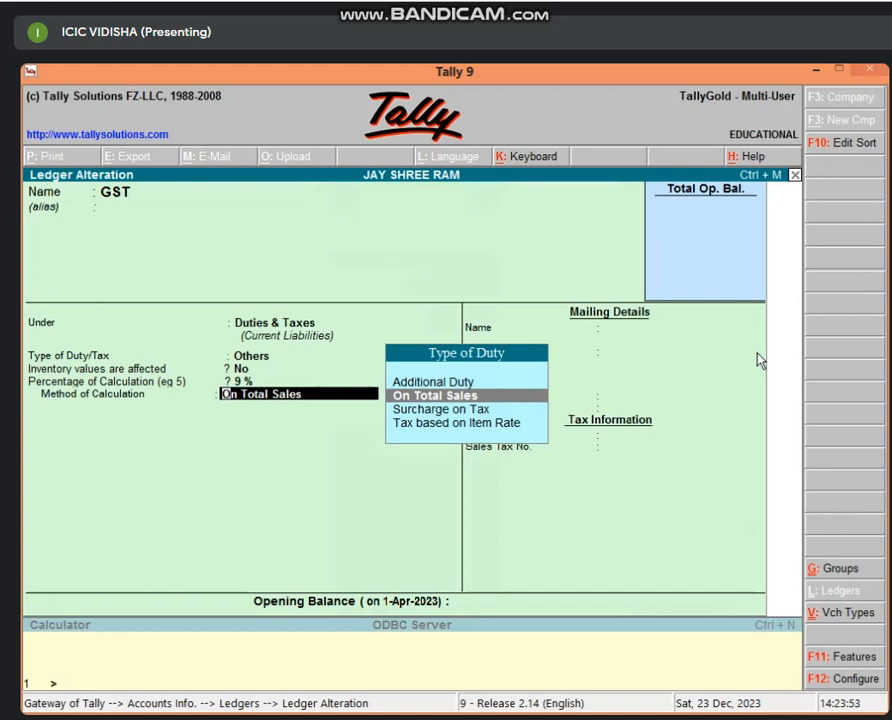
{"action": "key", "text": "Return"}
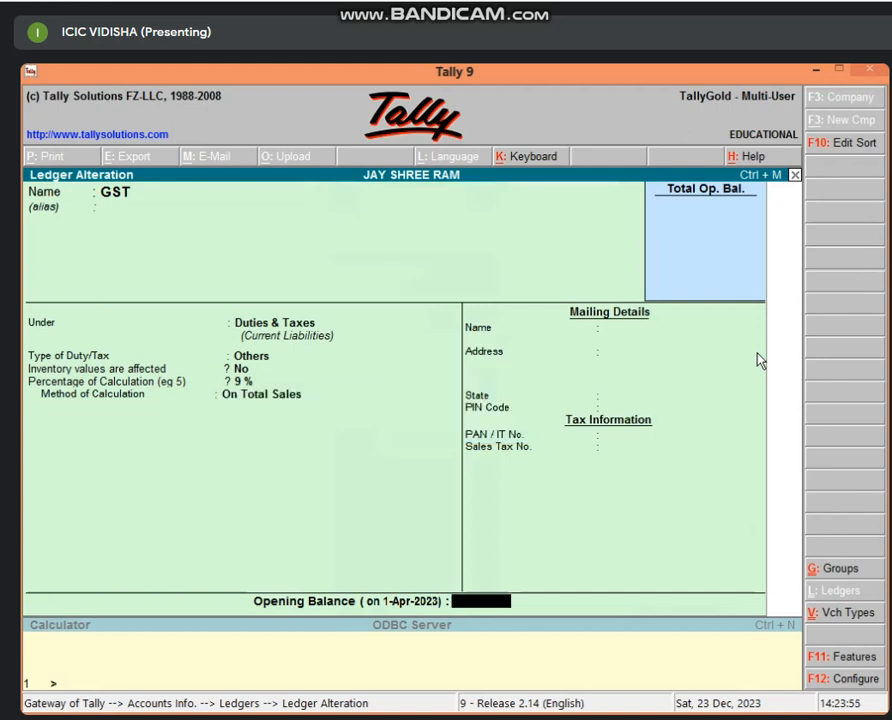
{"action": "key", "text": "Return"}
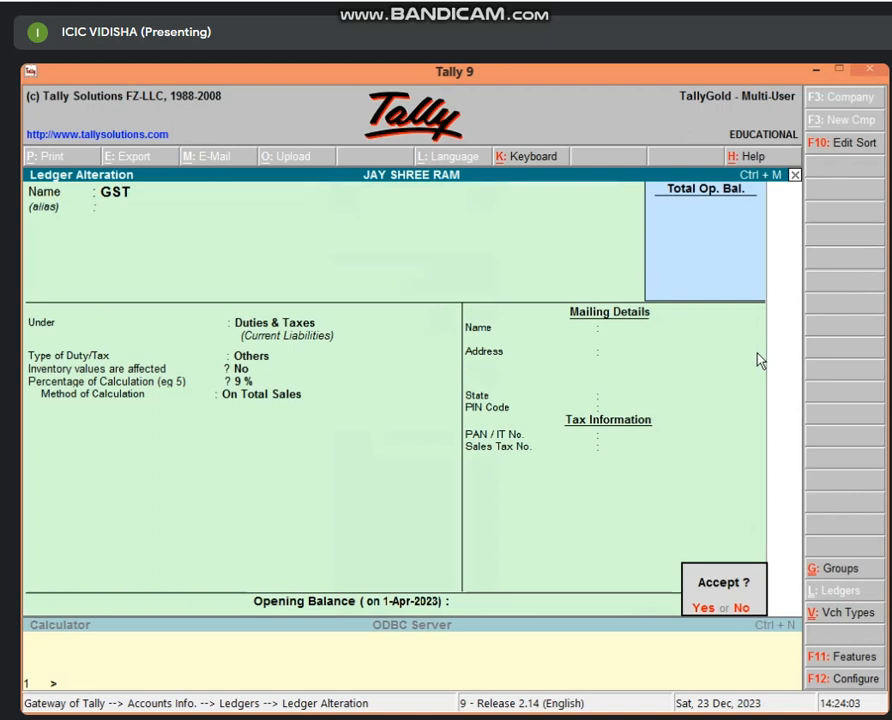
{"action": "key", "text": "Return"}
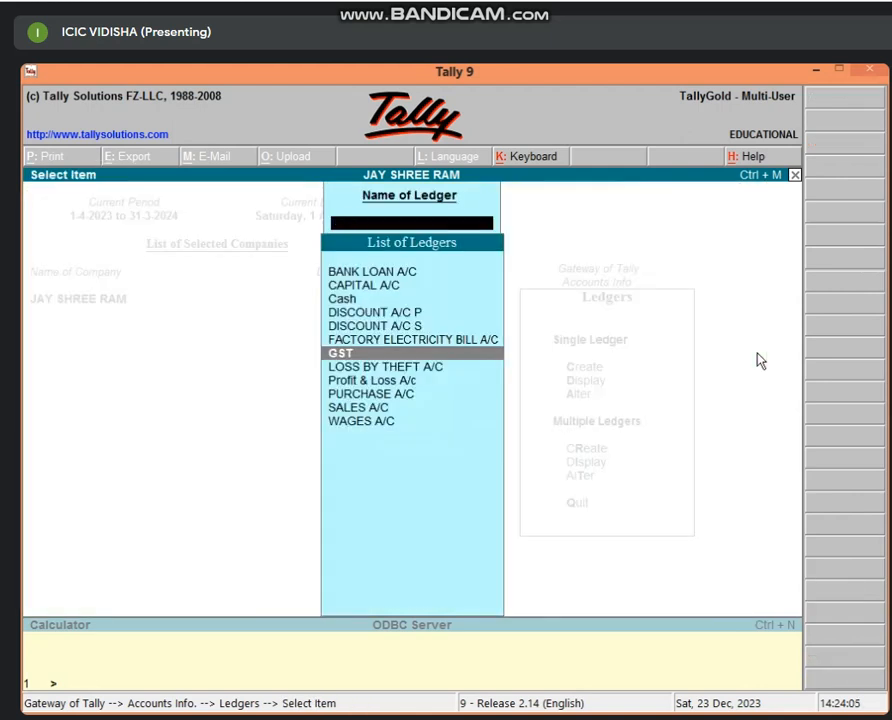
{"action": "key", "text": "Escape"}
{"action": "key", "text": "Escape"}
{"action": "key", "text": "Escape"}
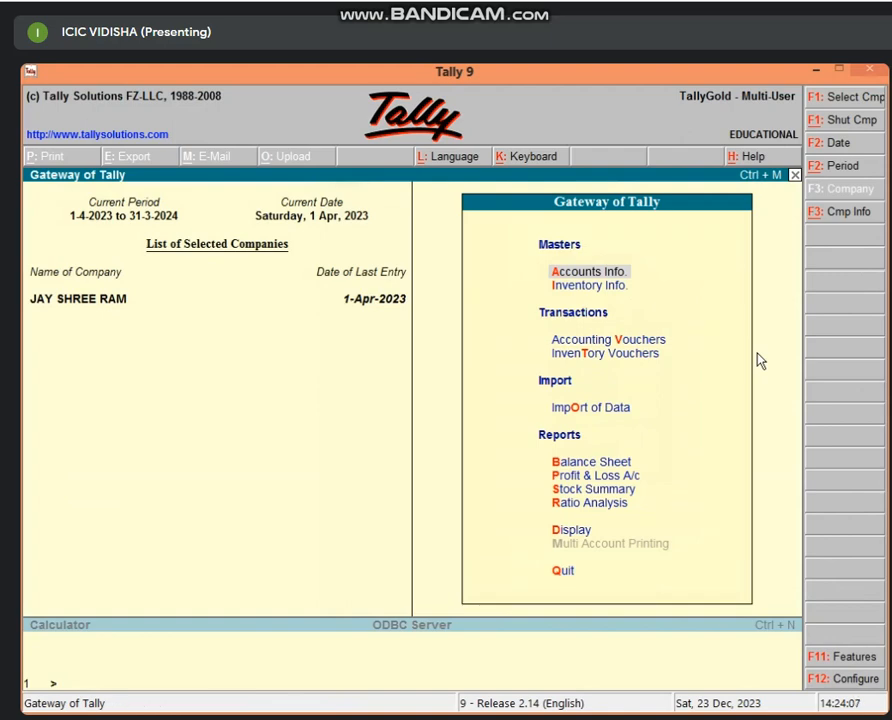
Start a new sales voucher with Cash as the party and SALES A/C as the sales ledger, leaving the despatch and order details blank
{"action": "key", "text": "v"}
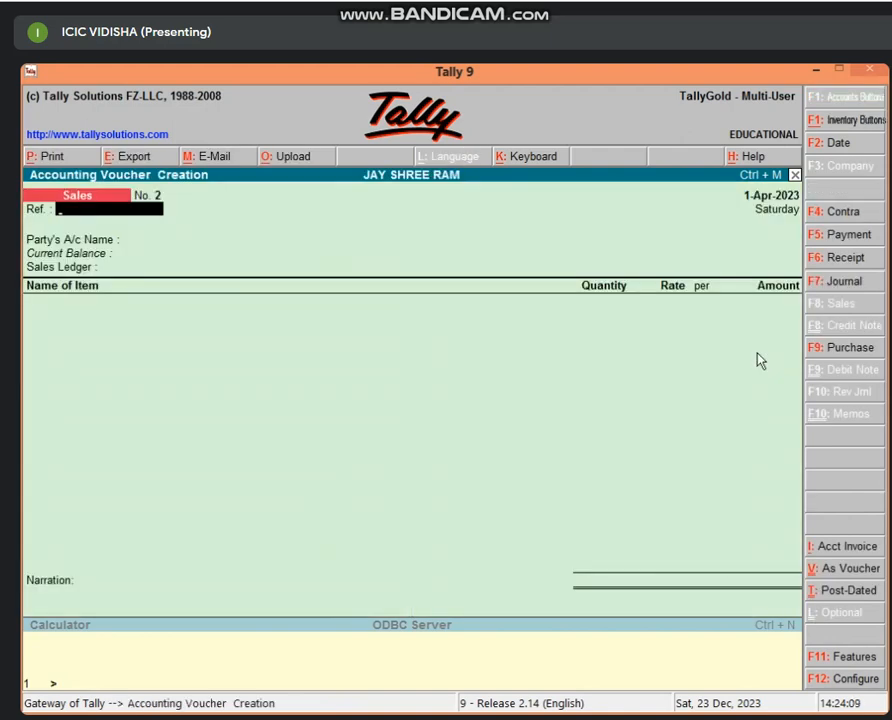
{"action": "key", "text": "Return"}
{"action": "key", "text": "Return"}
{"action": "key", "text": "Return"}
{"action": "key", "text": "Return"}
{"action": "key", "text": "Return"}
{"action": "key", "text": "Return"}
{"action": "key", "text": "Return"}
{"action": "key", "text": "Return"}
{"action": "key", "text": "Return"}
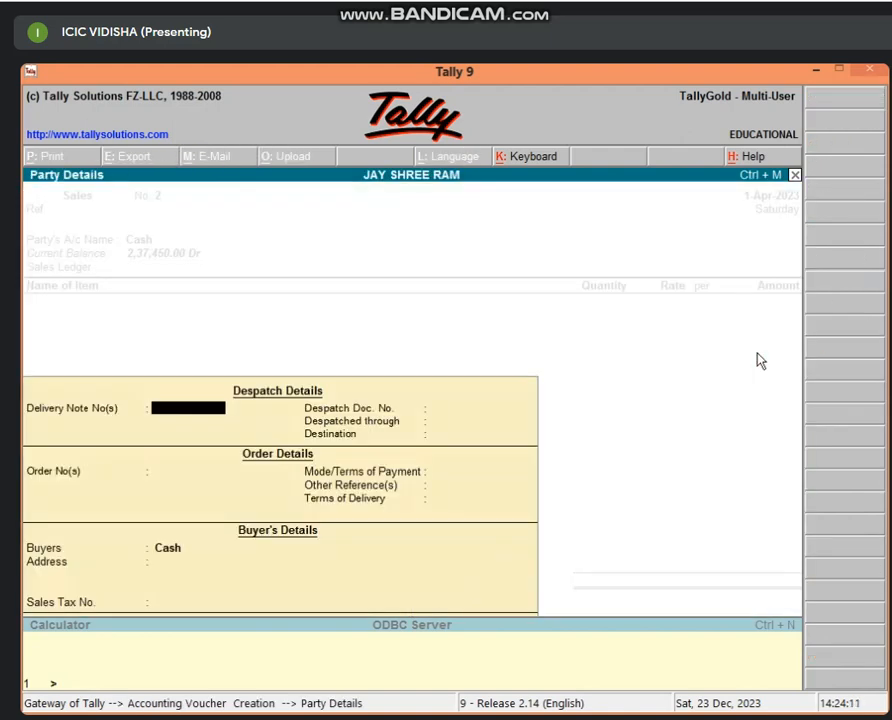
{"action": "key", "text": "Return"}
{"action": "key", "text": "Return"}
{"action": "key", "text": "Return"}
{"action": "key", "text": "Return"}
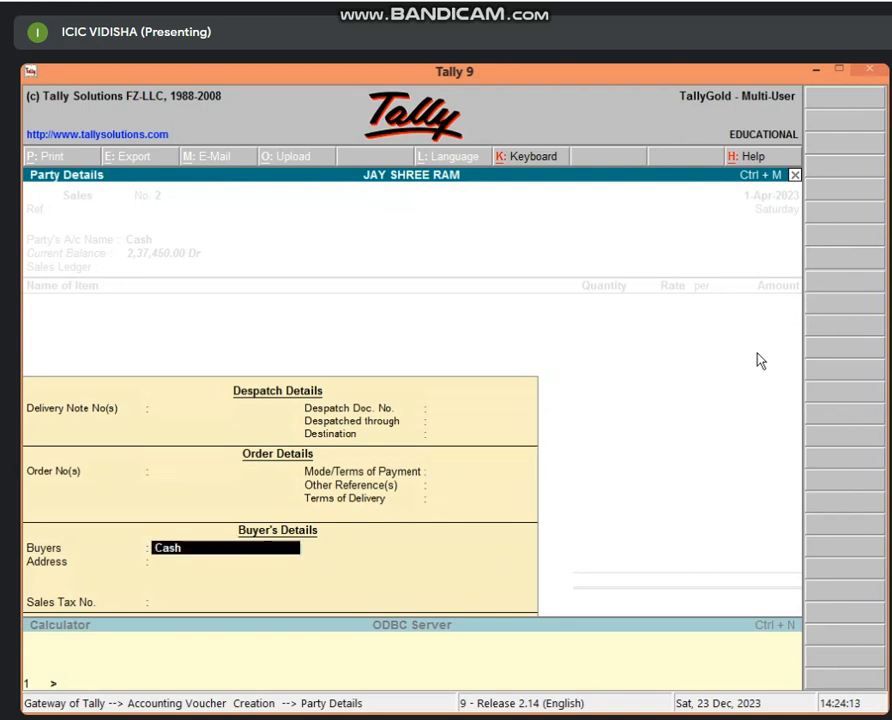
{"action": "key", "text": "Return"}
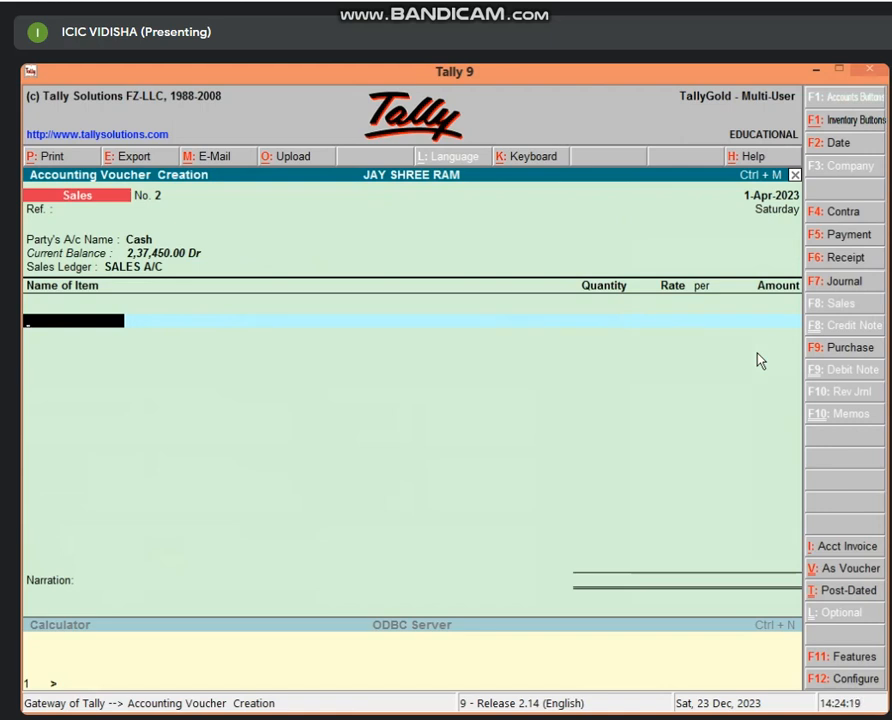
Add OPPO MOBILE as the first sales line, allocating 5 PCS from Main Location at a rate of 18,000
{"action": "type", "text": "OP"}
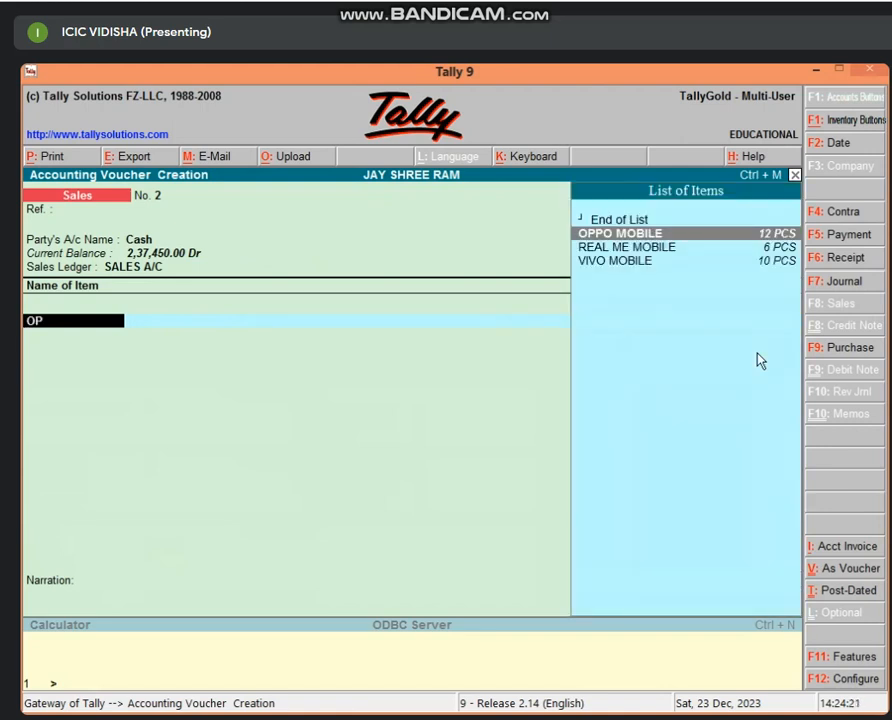
{"action": "key", "text": "Return"}
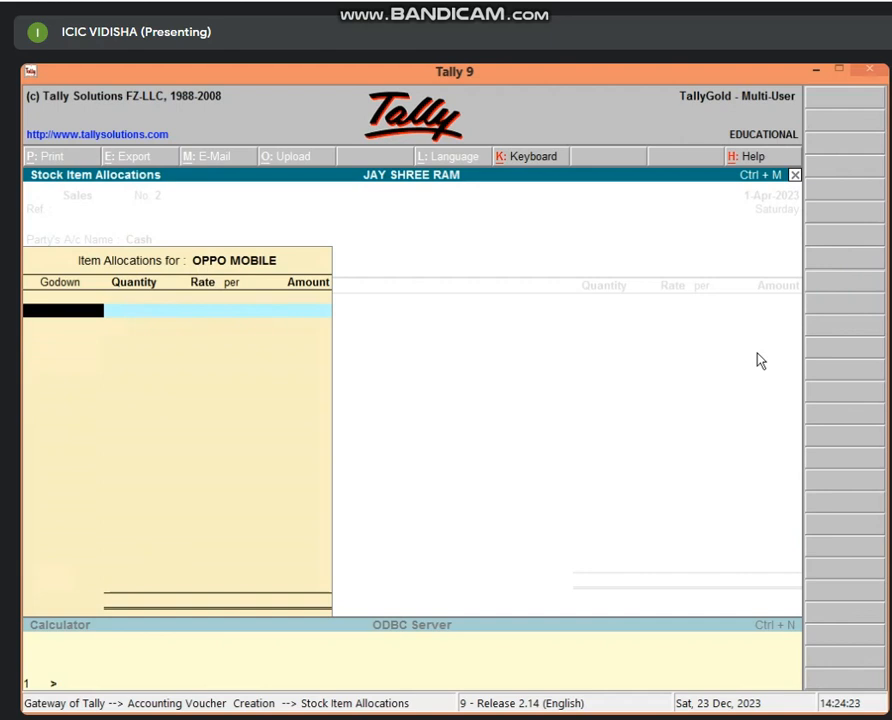
{"action": "type", "text": "M"}
{"action": "key", "text": "Return"}
{"action": "type", "text": "5"}
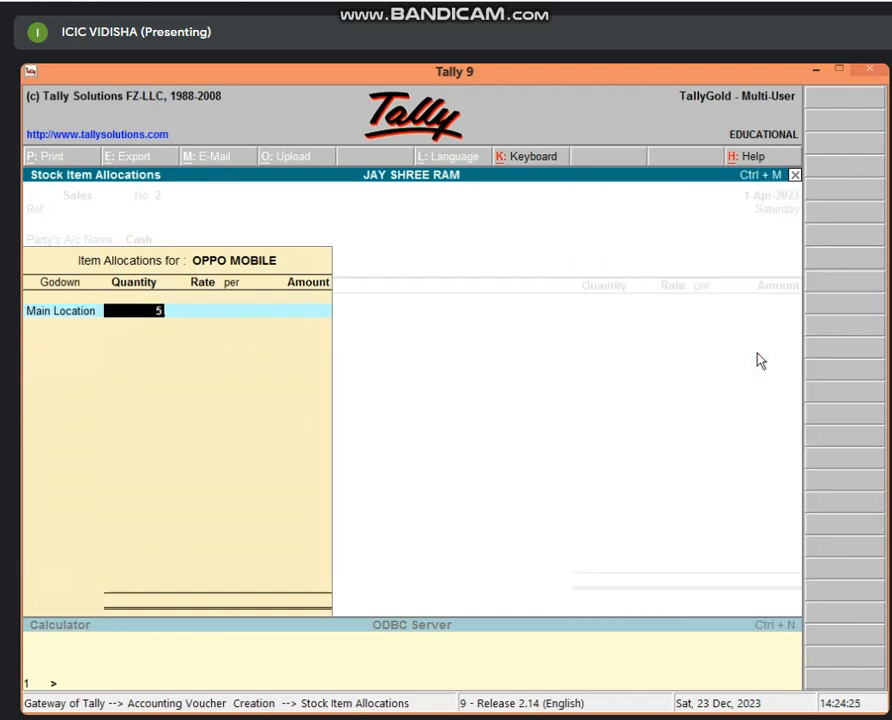
{"action": "key", "text": "Return"}
{"action": "key", "text": "Return"}
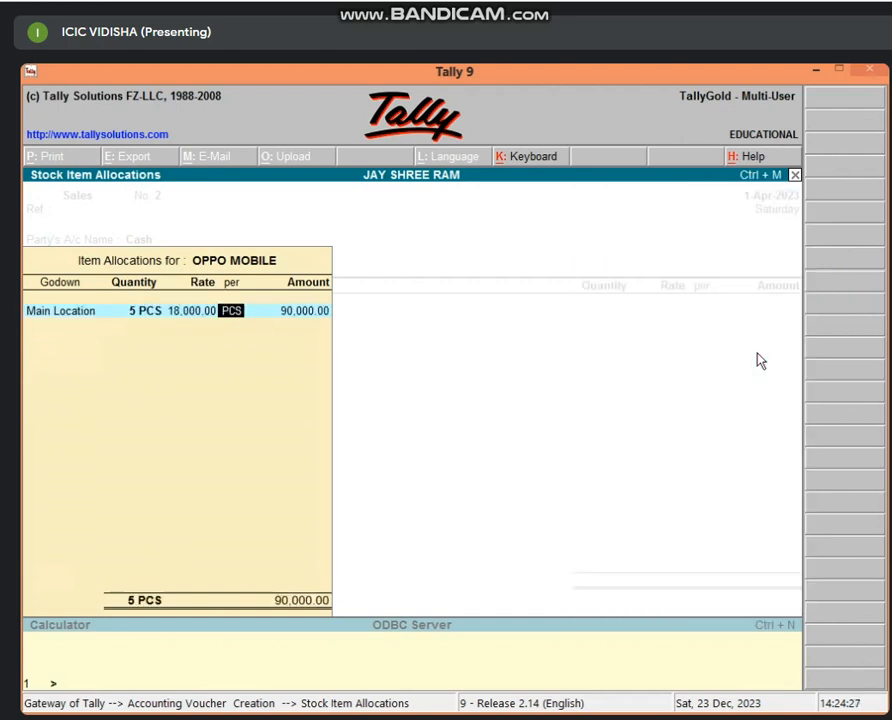
{"action": "key", "text": "Return"}
{"action": "key", "text": "Return"}
{"action": "key", "text": "Return"}
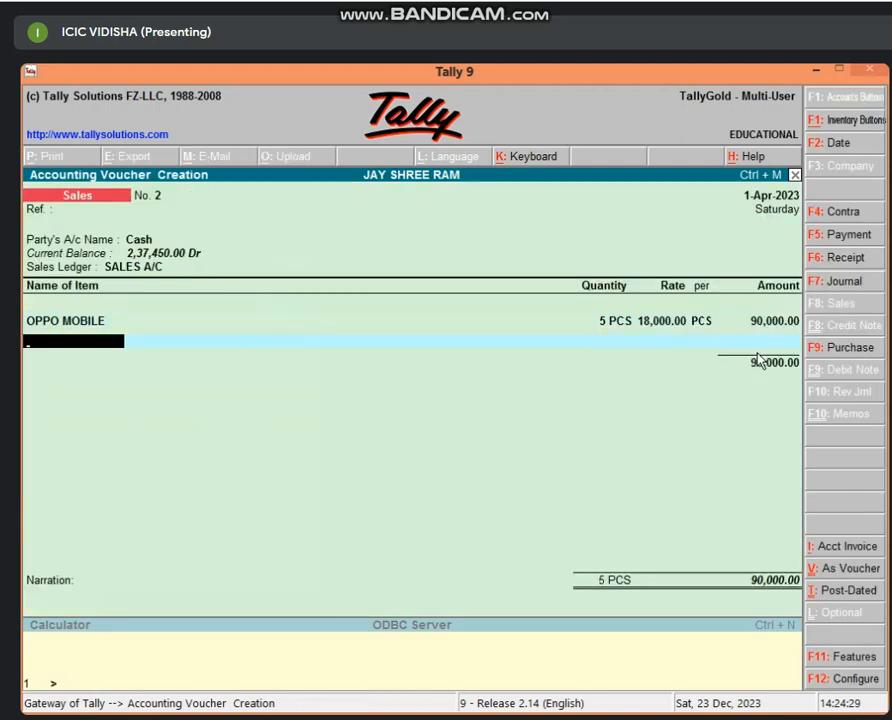
Add REAL ME MOBILE as the second sales line, allocating 2 PCS from GODOWN 2 at a rate of 20,000
{"action": "type", "text": "RE"}
{"action": "key", "text": "Return"}
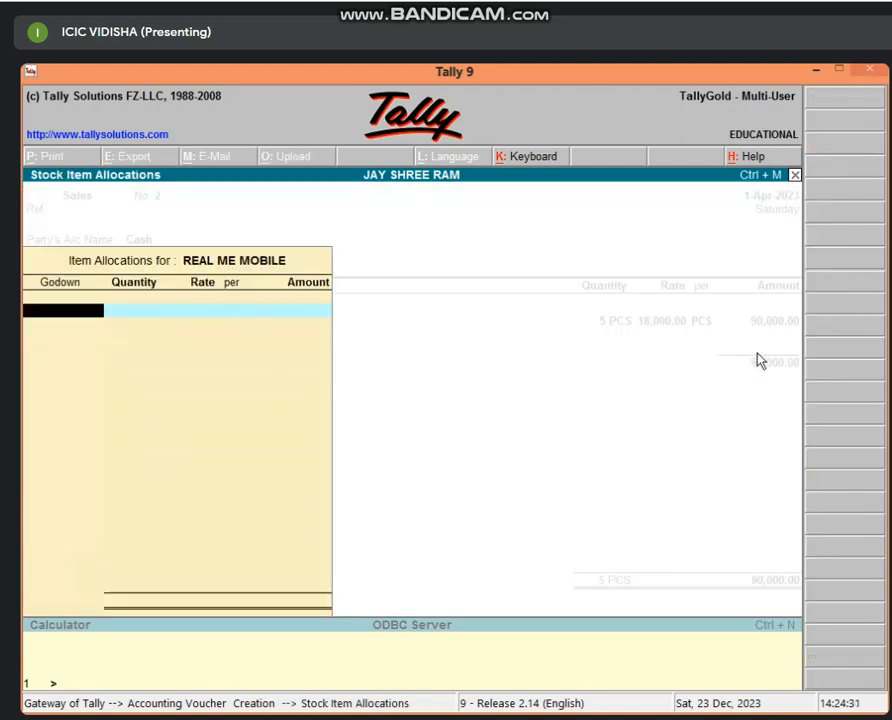
{"action": "key", "text": "Return"}
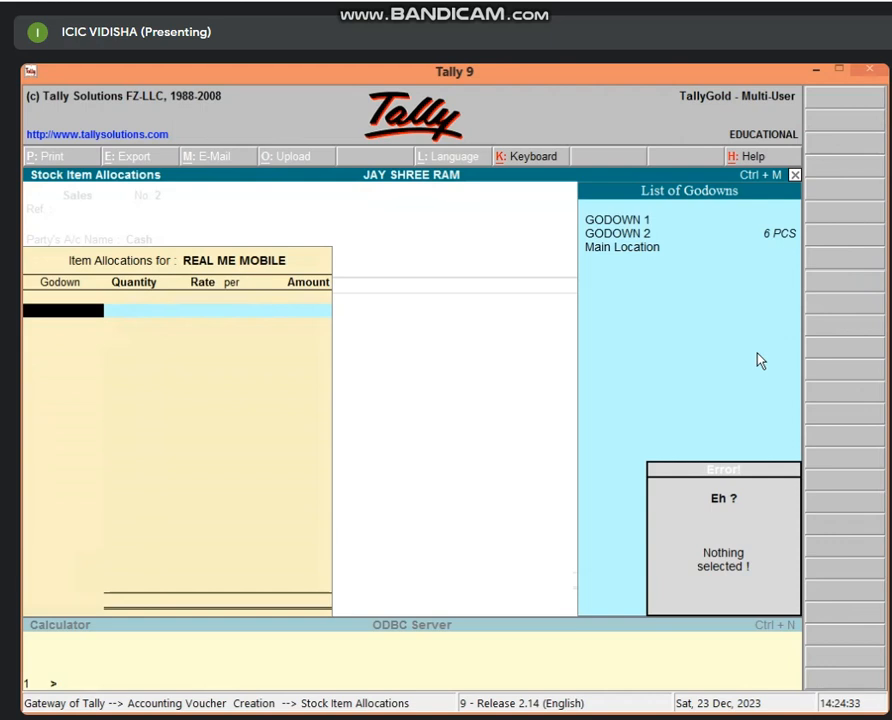
{"action": "key", "text": "Down"}
{"action": "key", "text": "Down"}
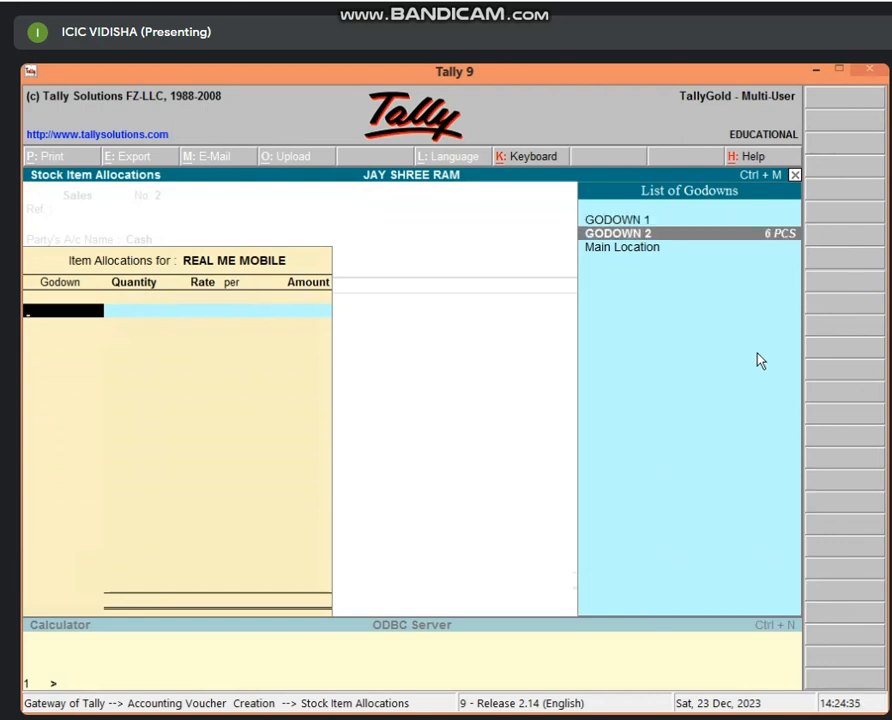
{"action": "key", "text": "Return"}
{"action": "type", "text": "2"}
{"action": "key", "text": "Return"}
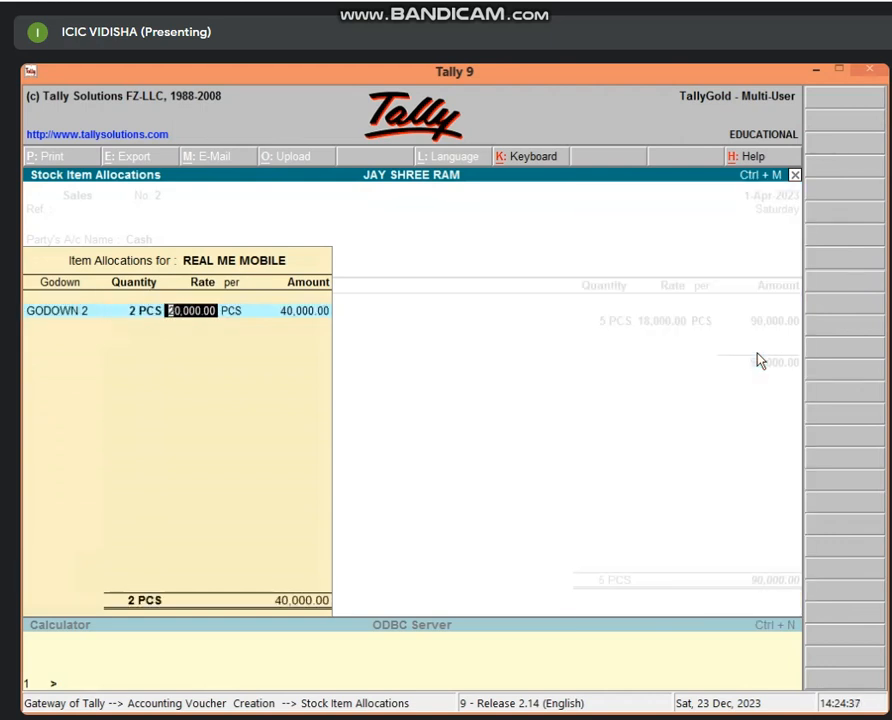
{"action": "key", "text": "Return"}
{"action": "key", "text": "Return"}
{"action": "key", "text": "Return"}
{"action": "key", "text": "Return"}
{"action": "key", "text": "Return"}
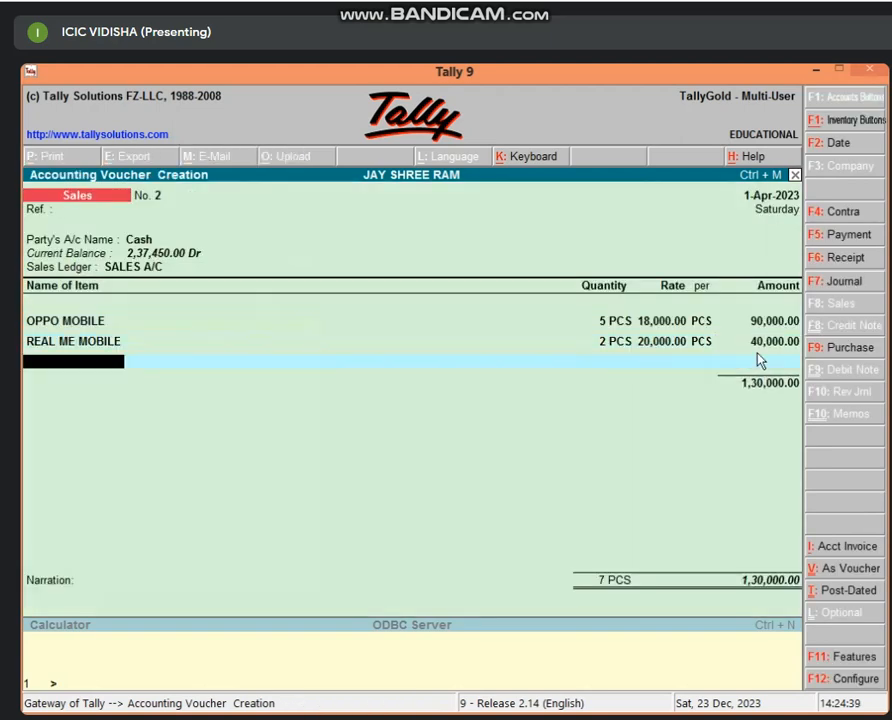
Add VIVO MOBILE as the third sales line with 5 PCS from Main Location at a rate of 22,000, and end the item list
{"action": "type", "text": "Viv"}
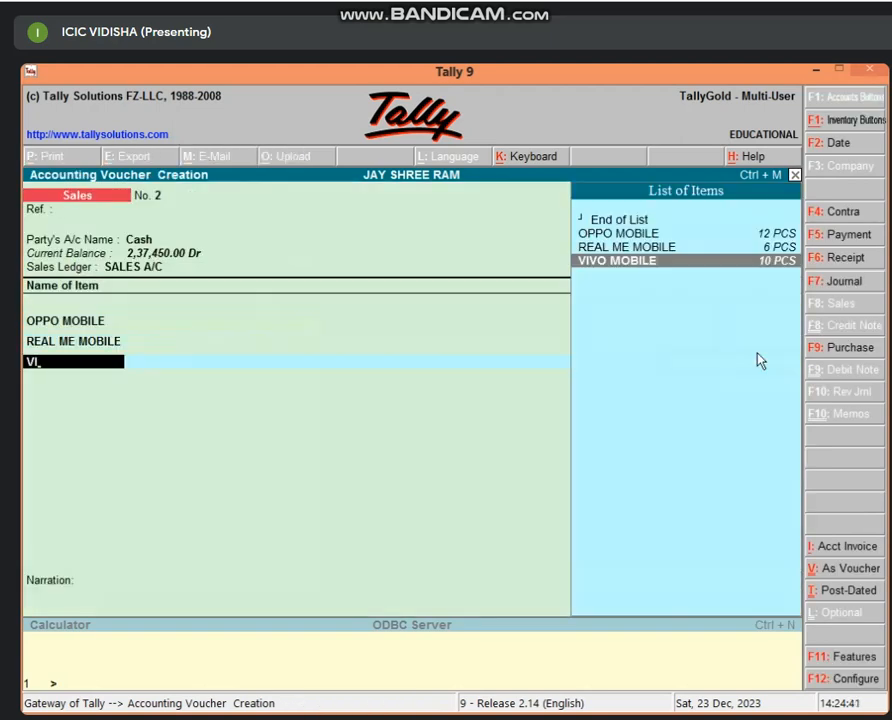
{"action": "key", "text": "Return"}
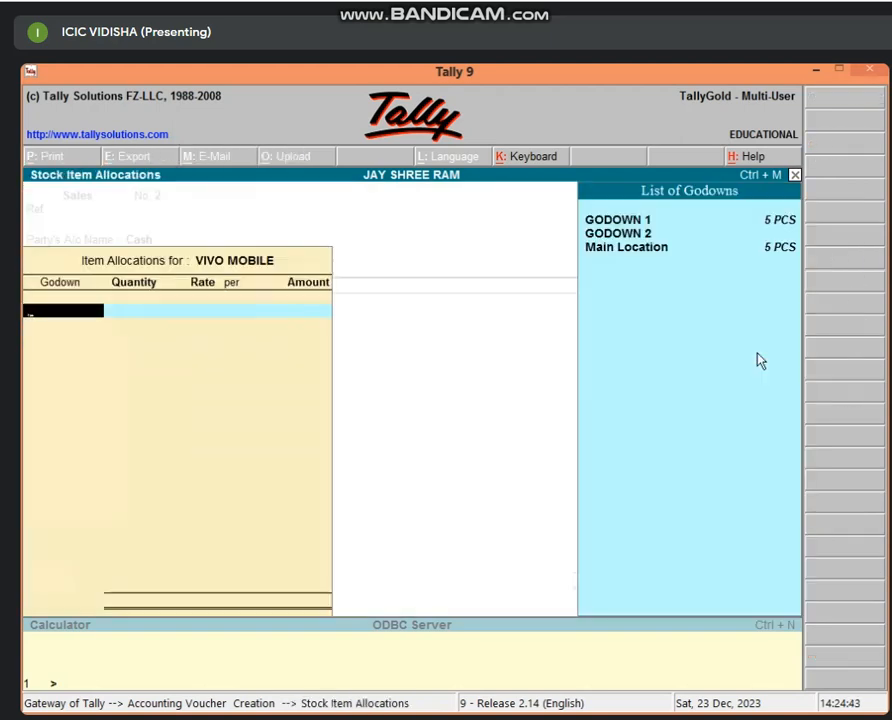
{"action": "key", "text": "Down"}
{"action": "key", "text": "Down"}
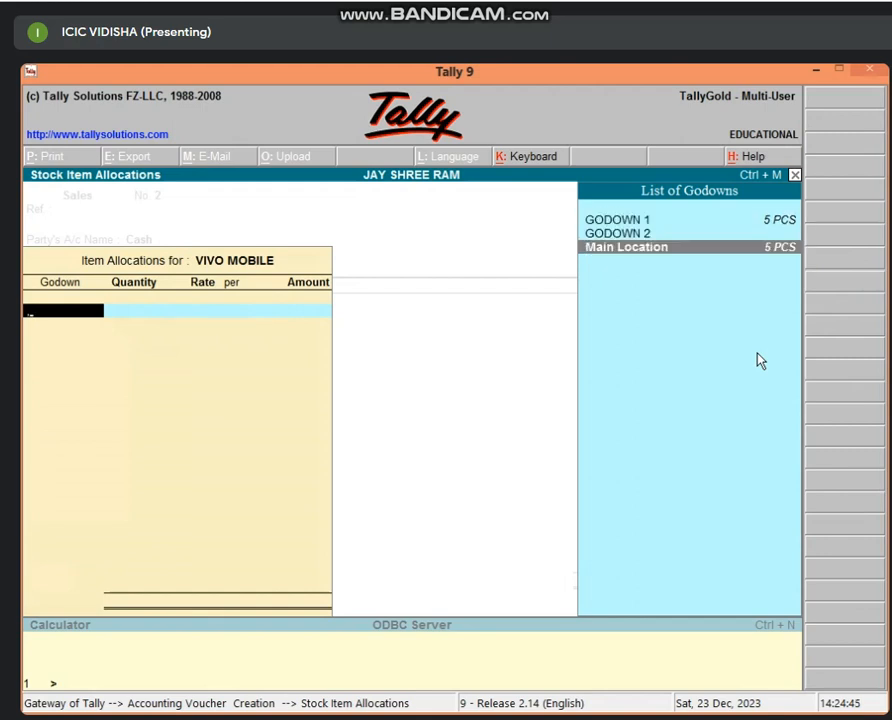
{"action": "key", "text": "Return"}
{"action": "type", "text": "5"}
{"action": "key", "text": "Return"}
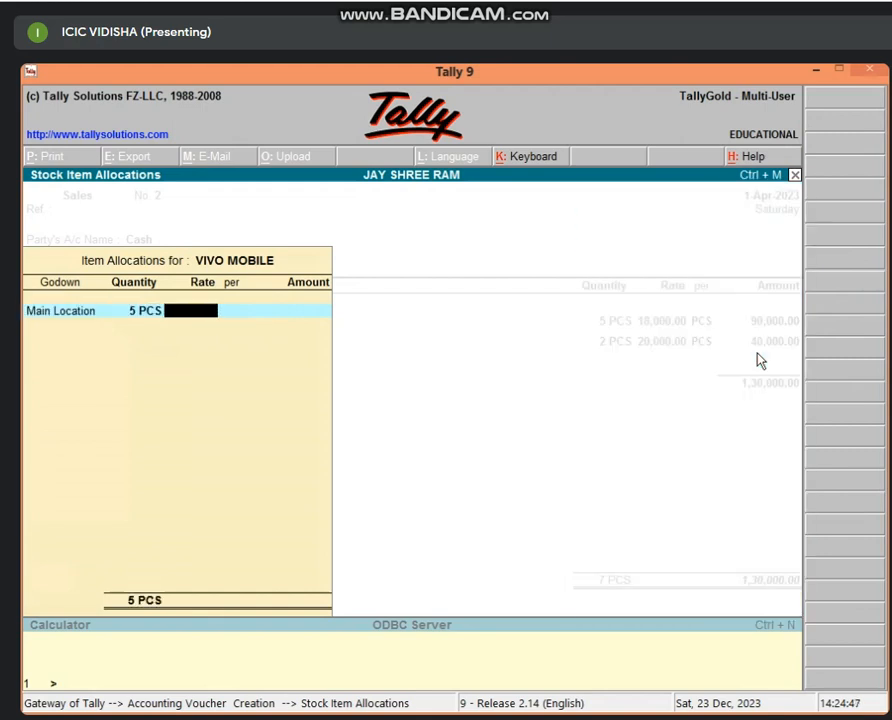
{"action": "type", "text": "22,000"}
{"action": "key", "text": "Return"}
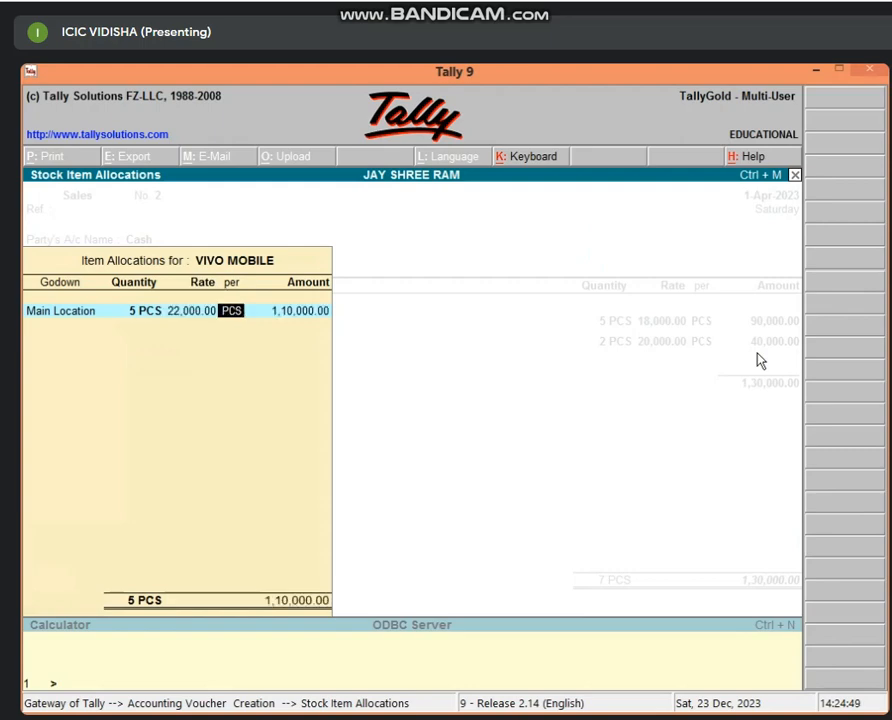
{"action": "key", "text": "Return"}
{"action": "key", "text": "Return"}
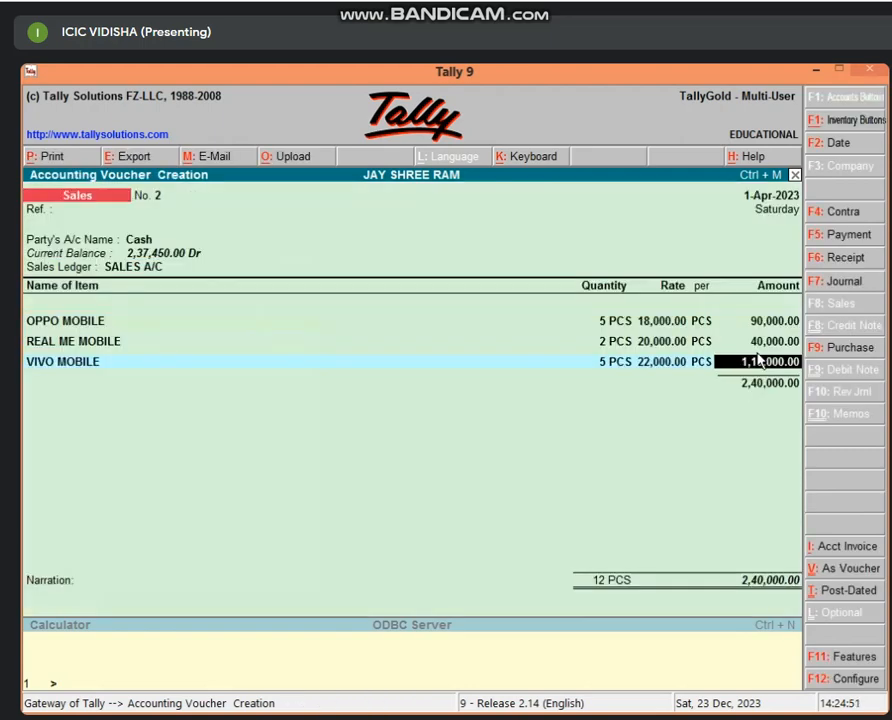
{"action": "key", "text": "Return"}
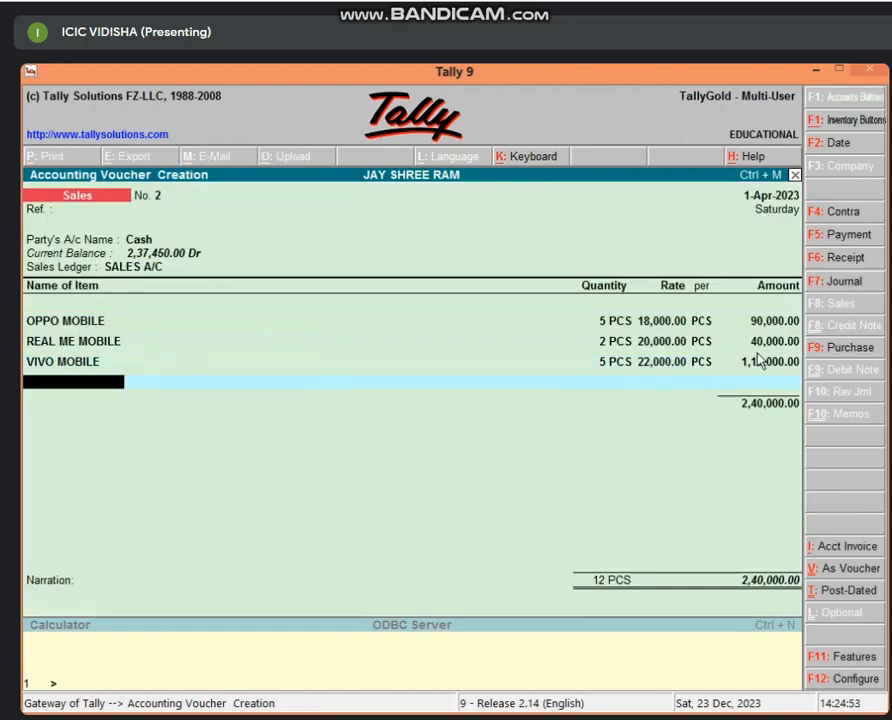
{"action": "key", "text": "Return"}
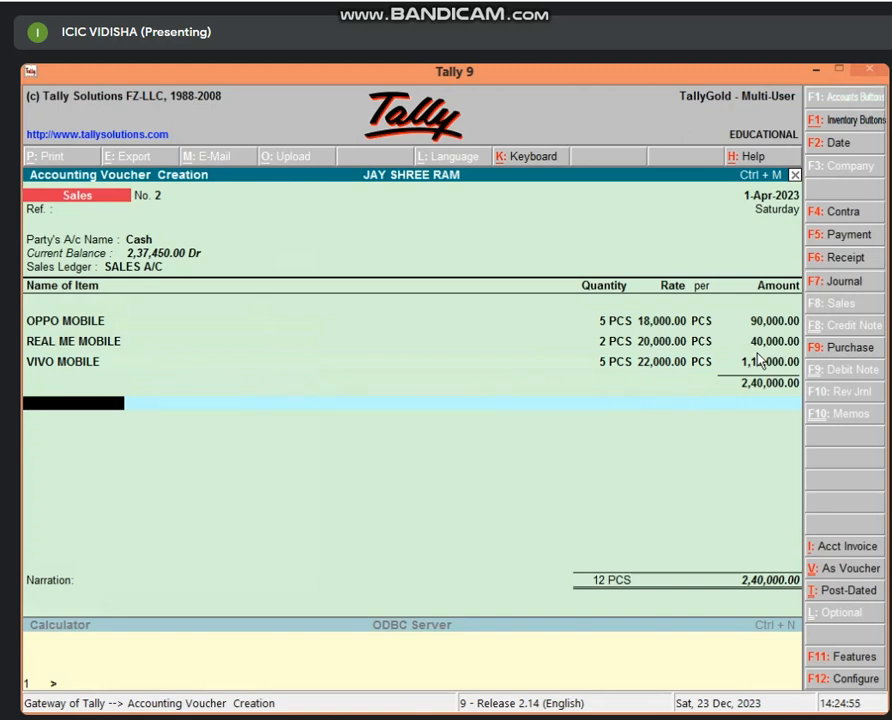
Add the DISCOUNT A/C S ledger below the sales items with a rate of -5%
{"action": "type", "text": "D"}
{"action": "key", "text": "Down"}
{"action": "key", "text": "Down"}
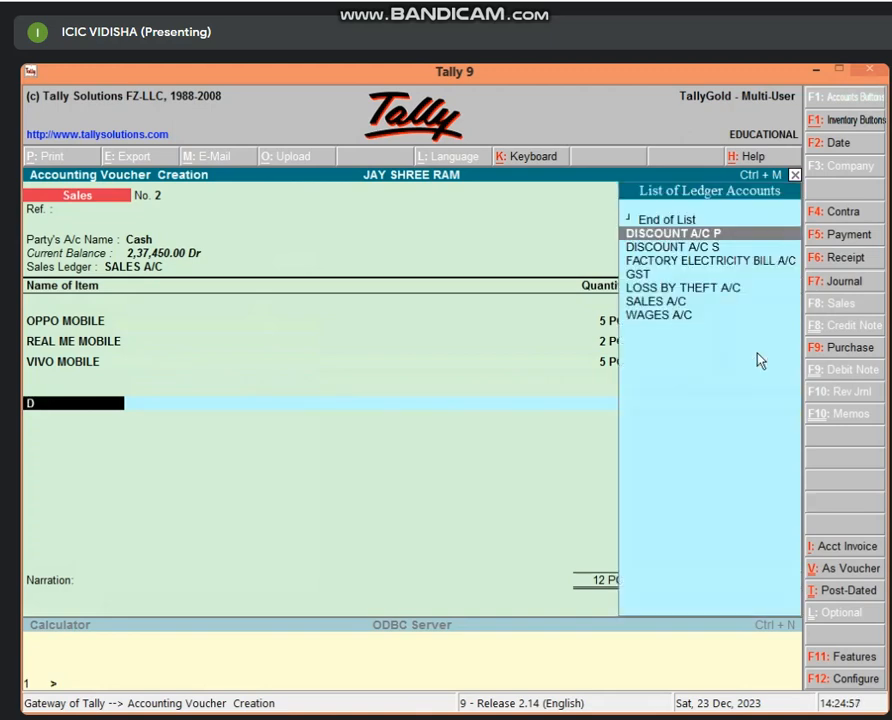
{"action": "key", "text": "Return"}
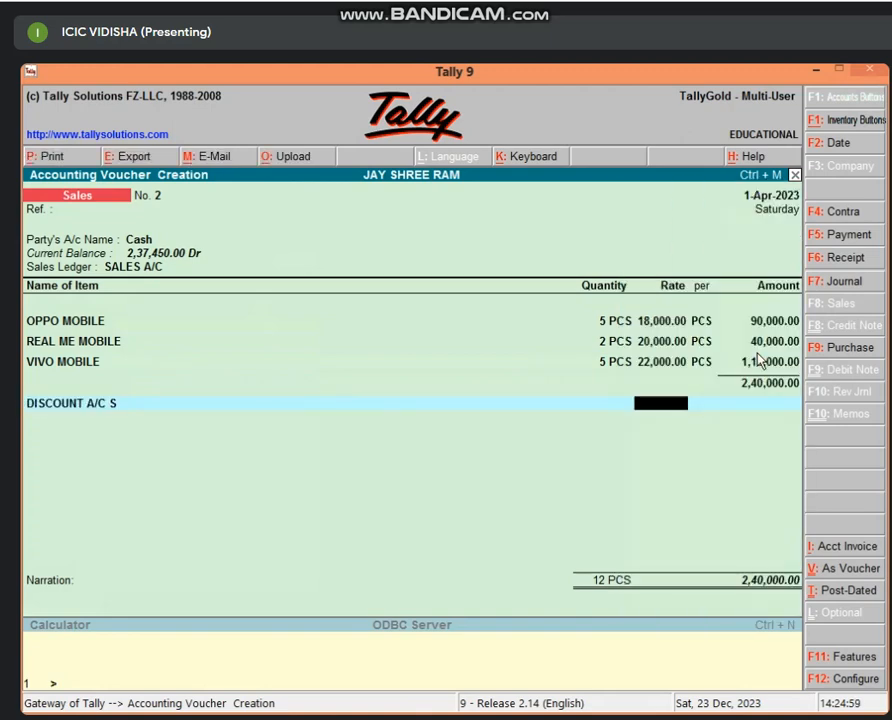
{"action": "type", "text": "-)5 %"}
{"action": "key", "text": "Return"}
{"action": "key", "text": "Return"}
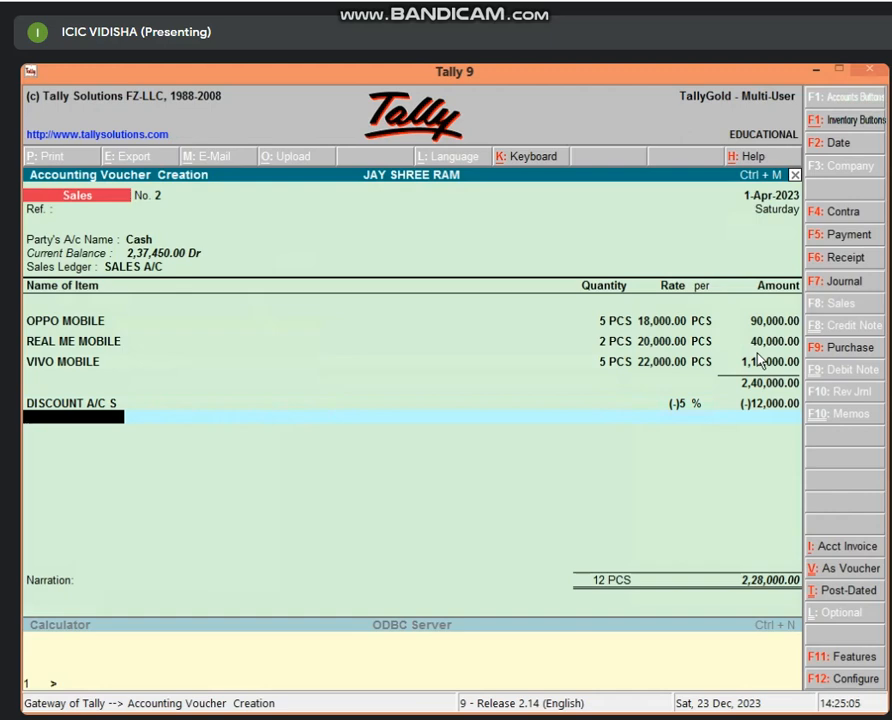
Add the GST ledger at 9% below the discount and accept the sales voucher without entering a narration
{"action": "type", "text": "GST"}
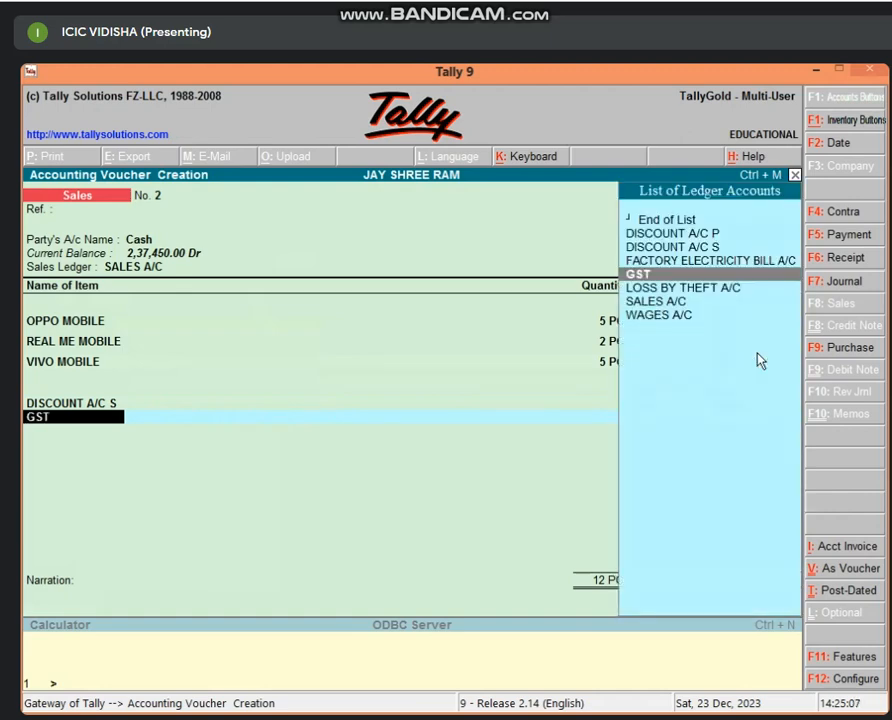
{"action": "key", "text": "Return"}
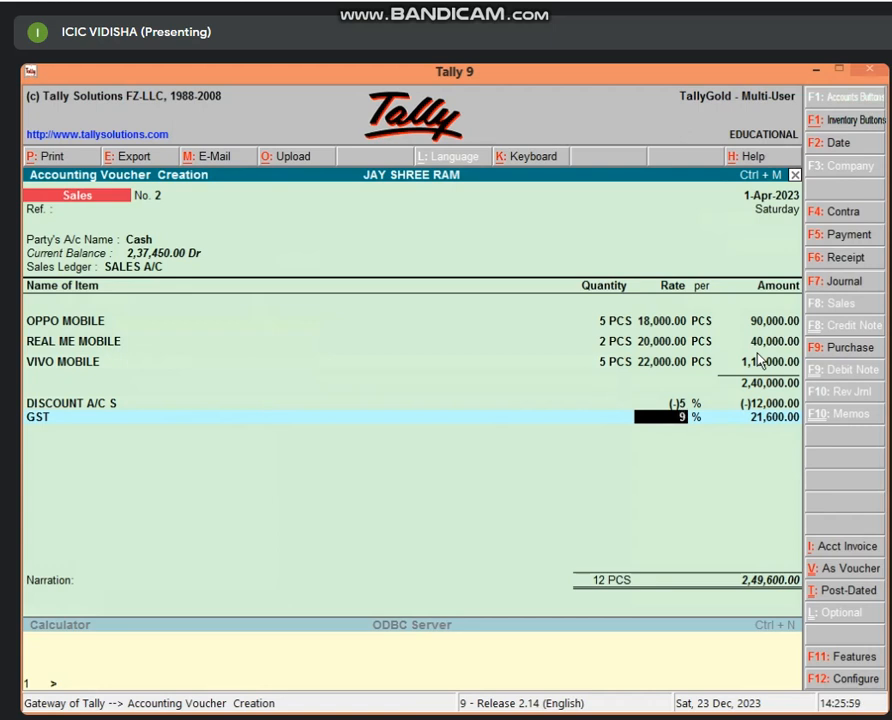
{"action": "key", "text": "Return"}
{"action": "key", "text": "Return"}
{"action": "key", "text": "Return"}
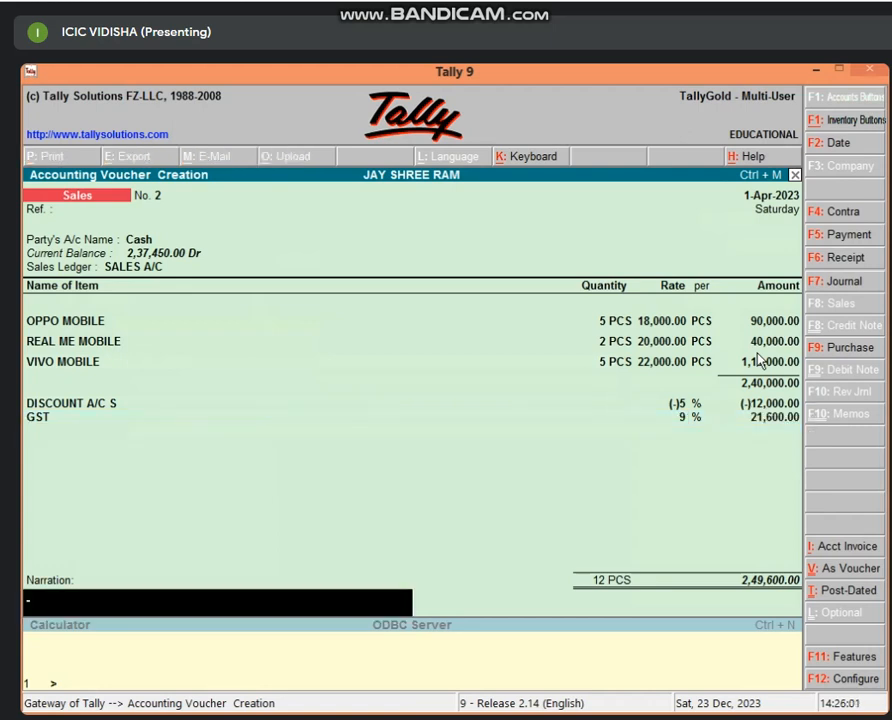
{"action": "key", "text": "Return"}
{"action": "key", "text": "Return"}
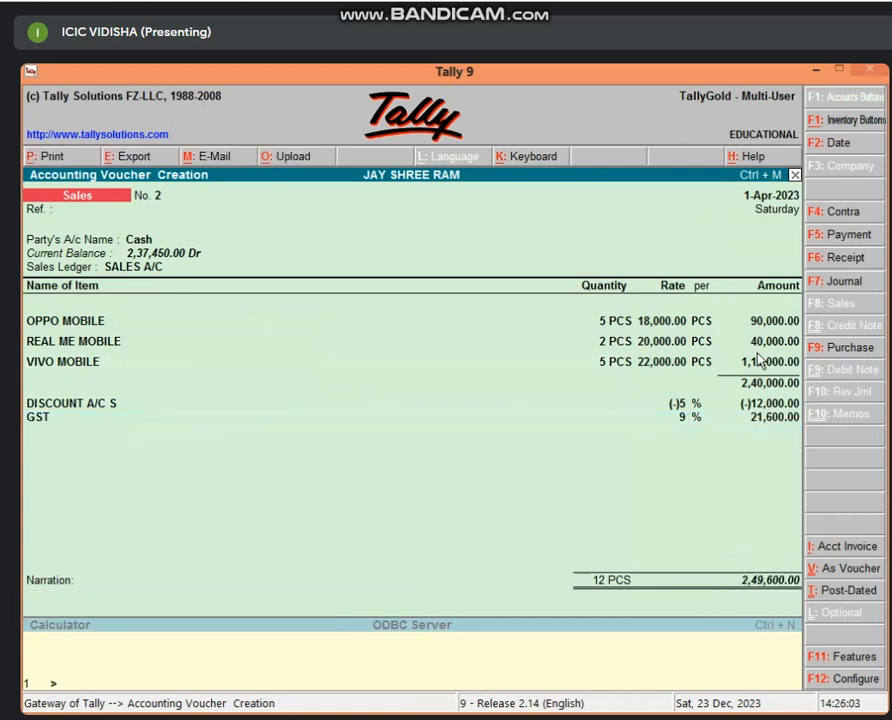